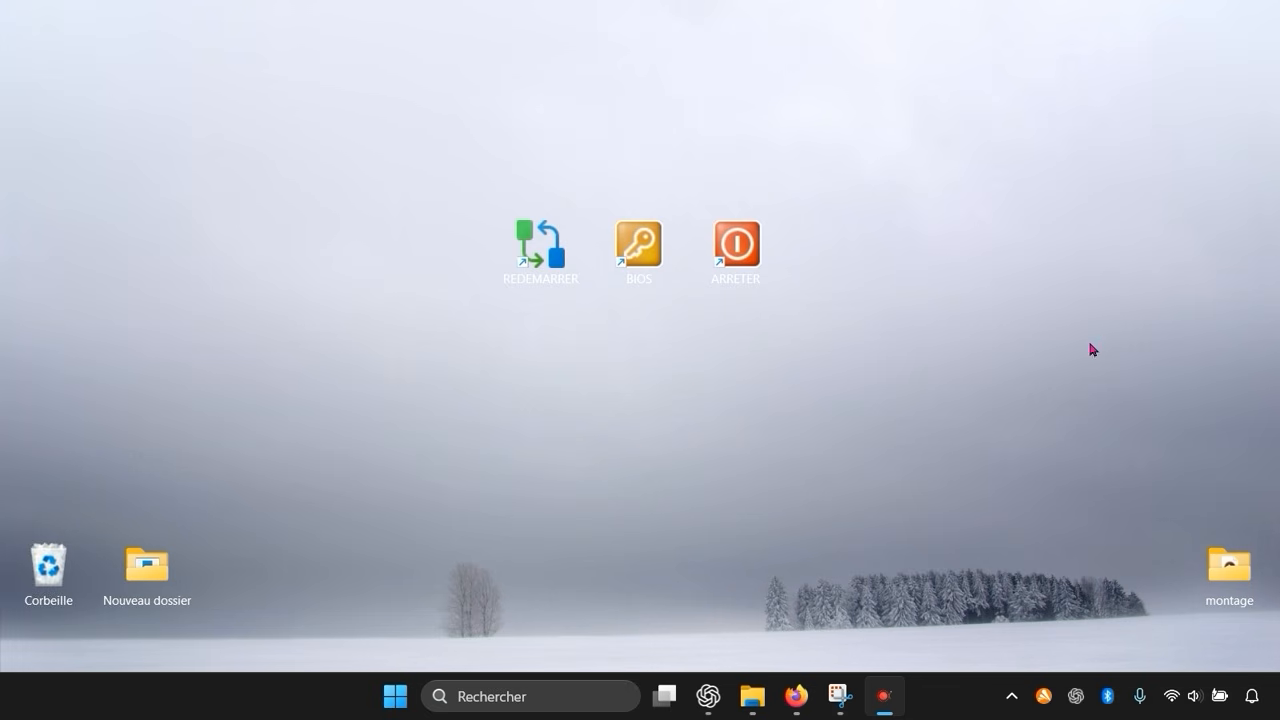
- Open the desktop icon settings from the Thèmes page of the Windows personalization settings
right_click(577, 399)
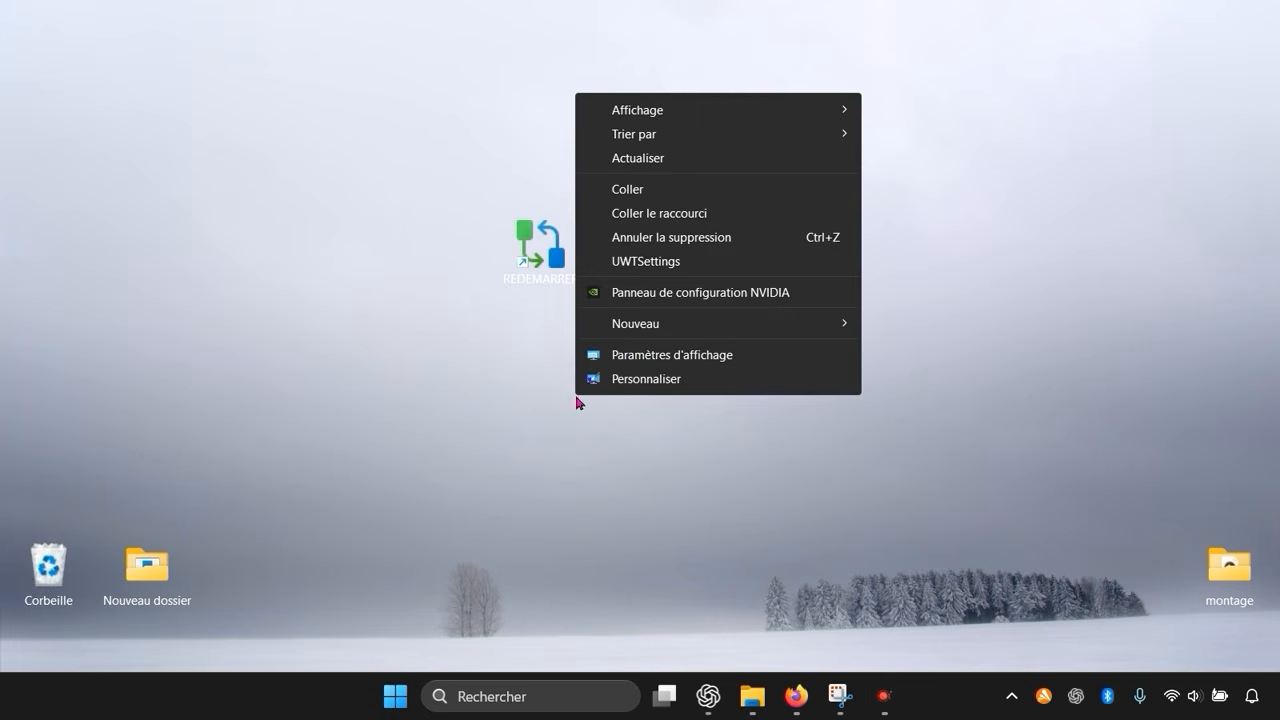
click(646, 379)
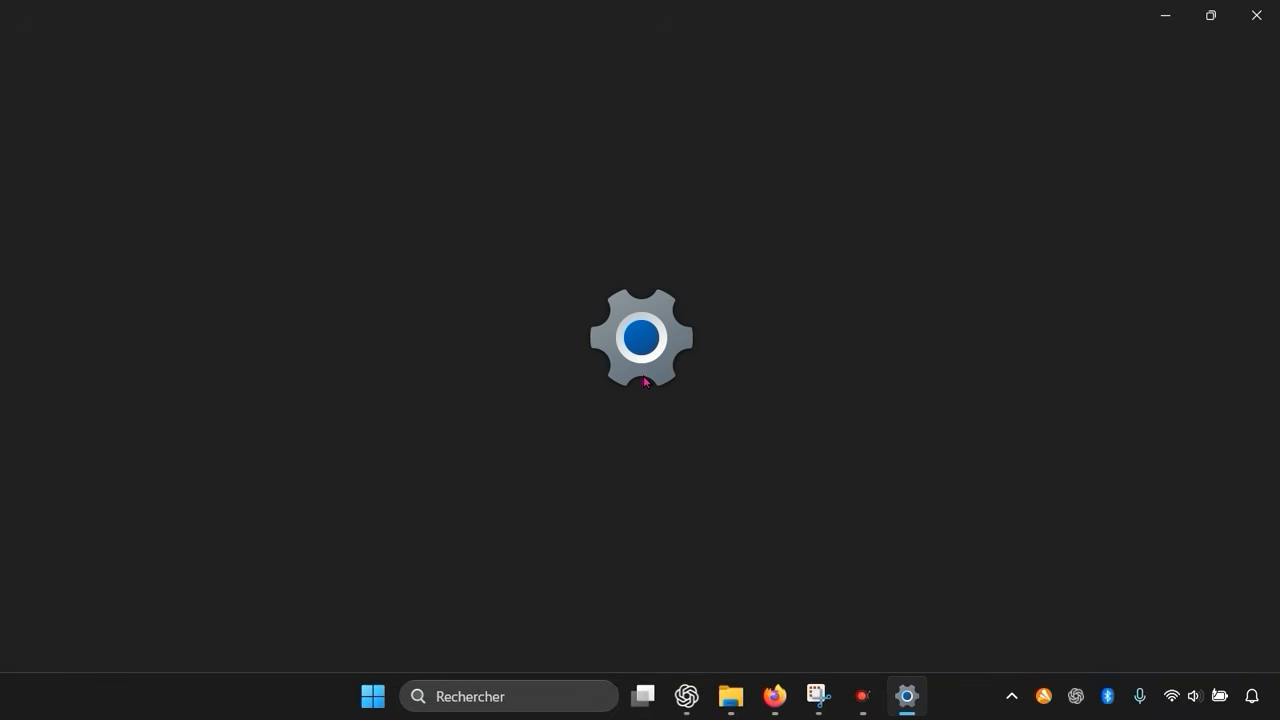
scroll(640, 400, down, 3)
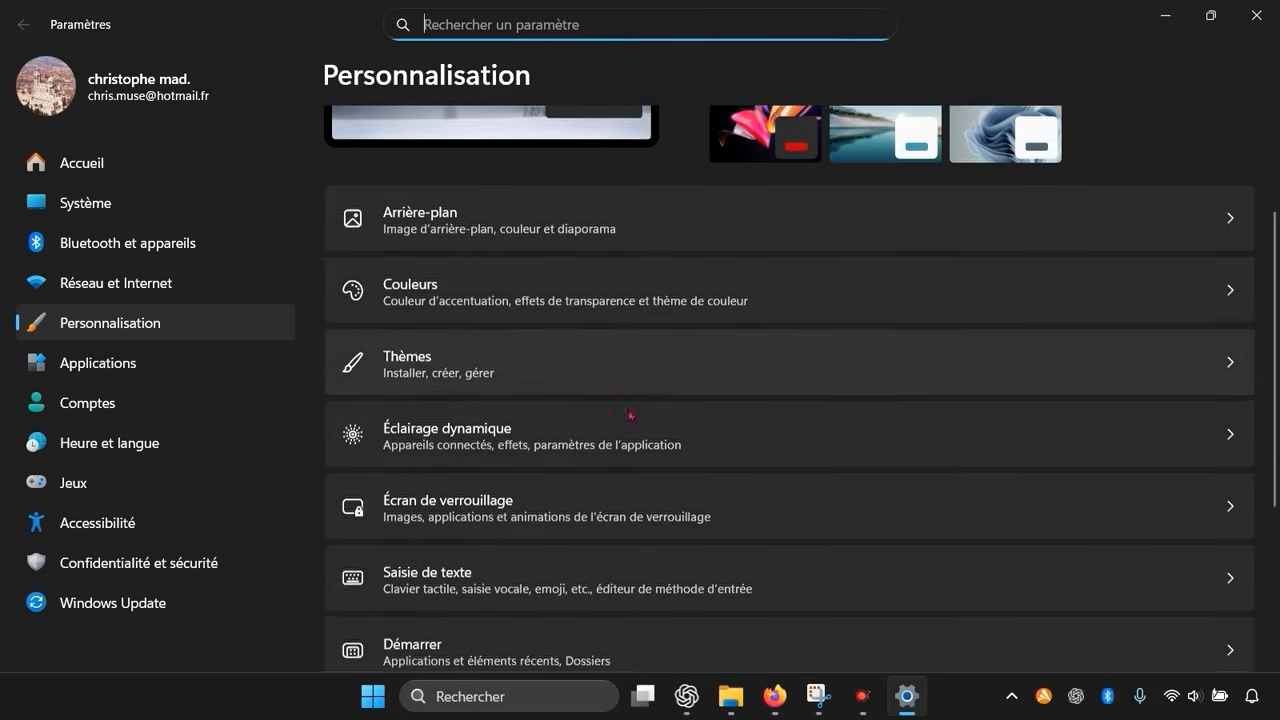
scroll(510, 434, up, 2)
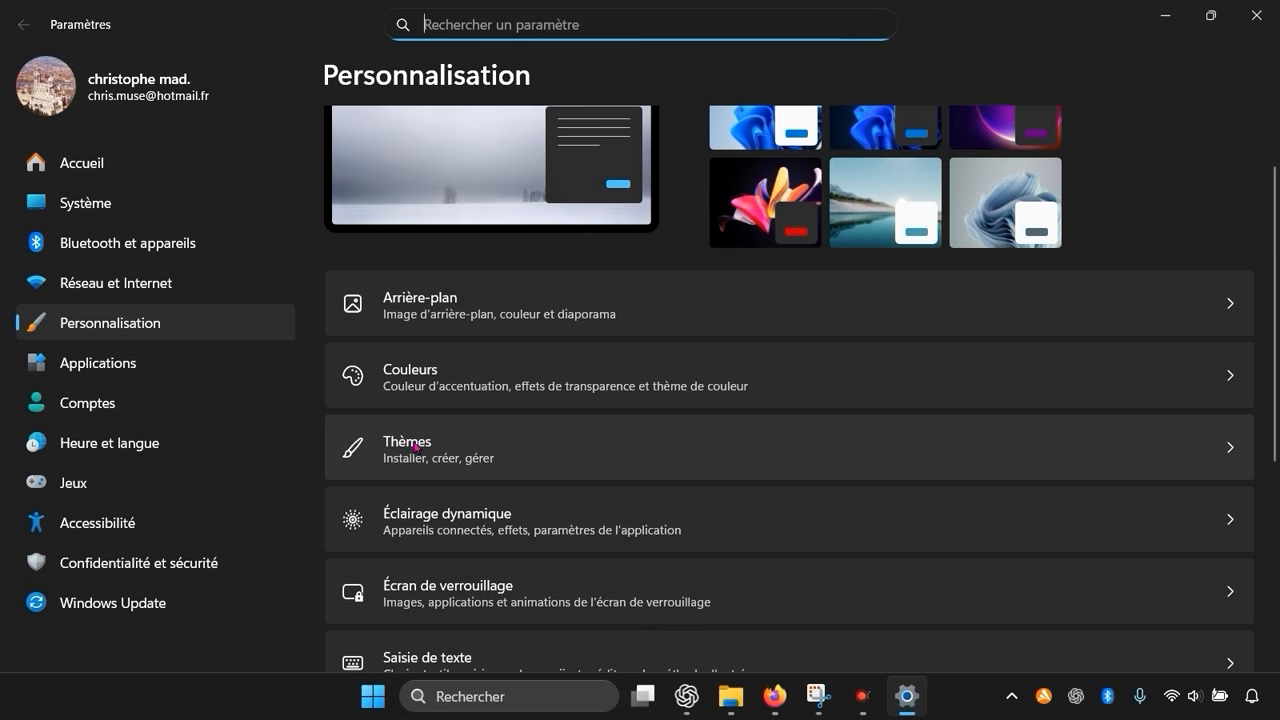
click(505, 442)
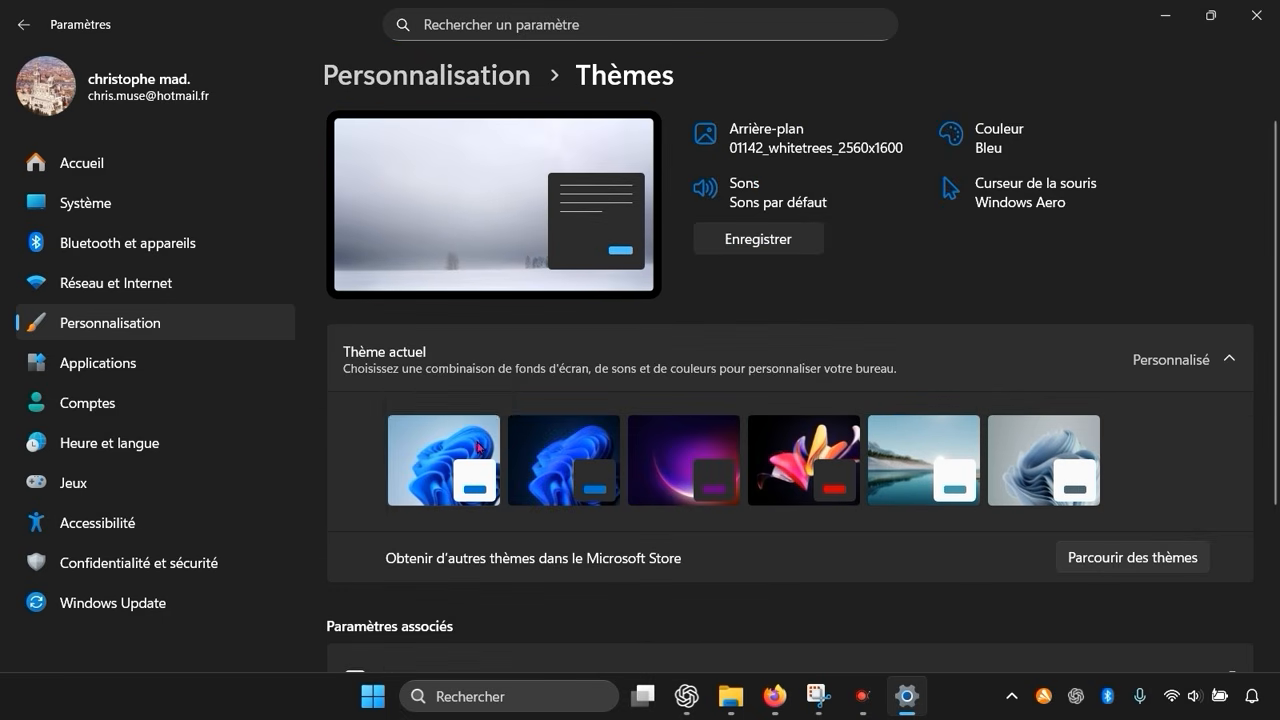
scroll(480, 447, down, 3)
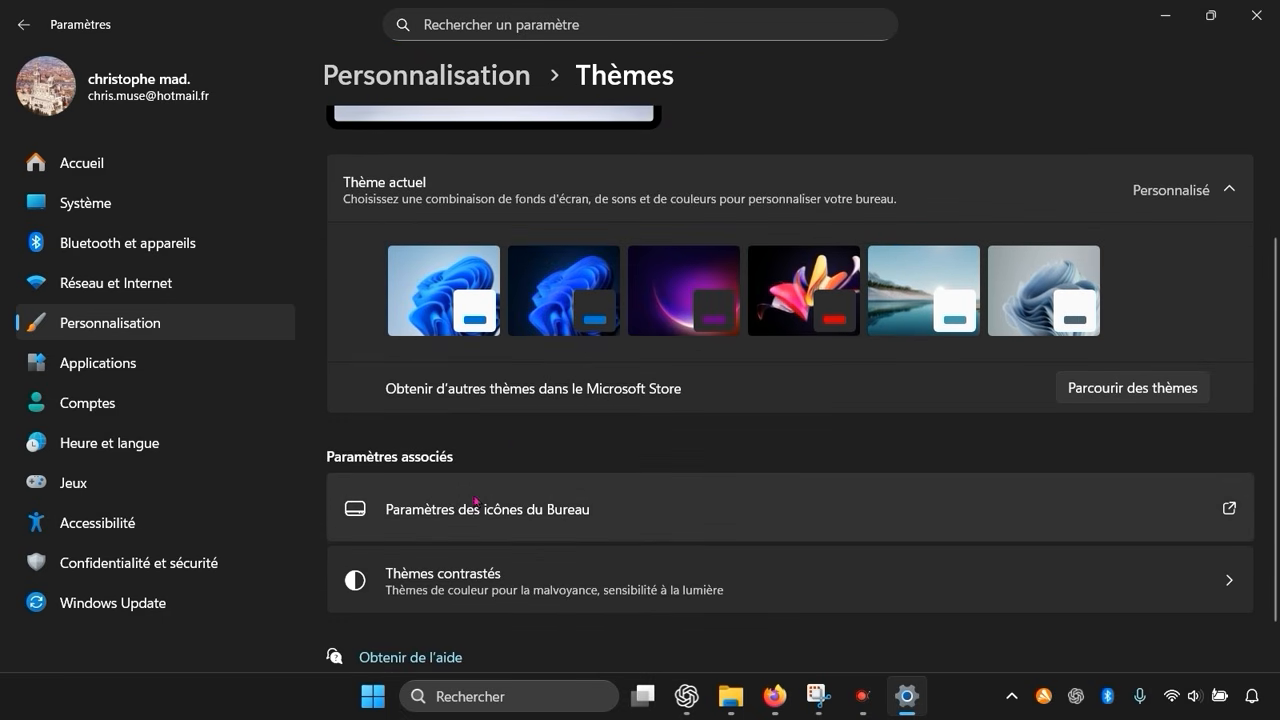
click(549, 512)
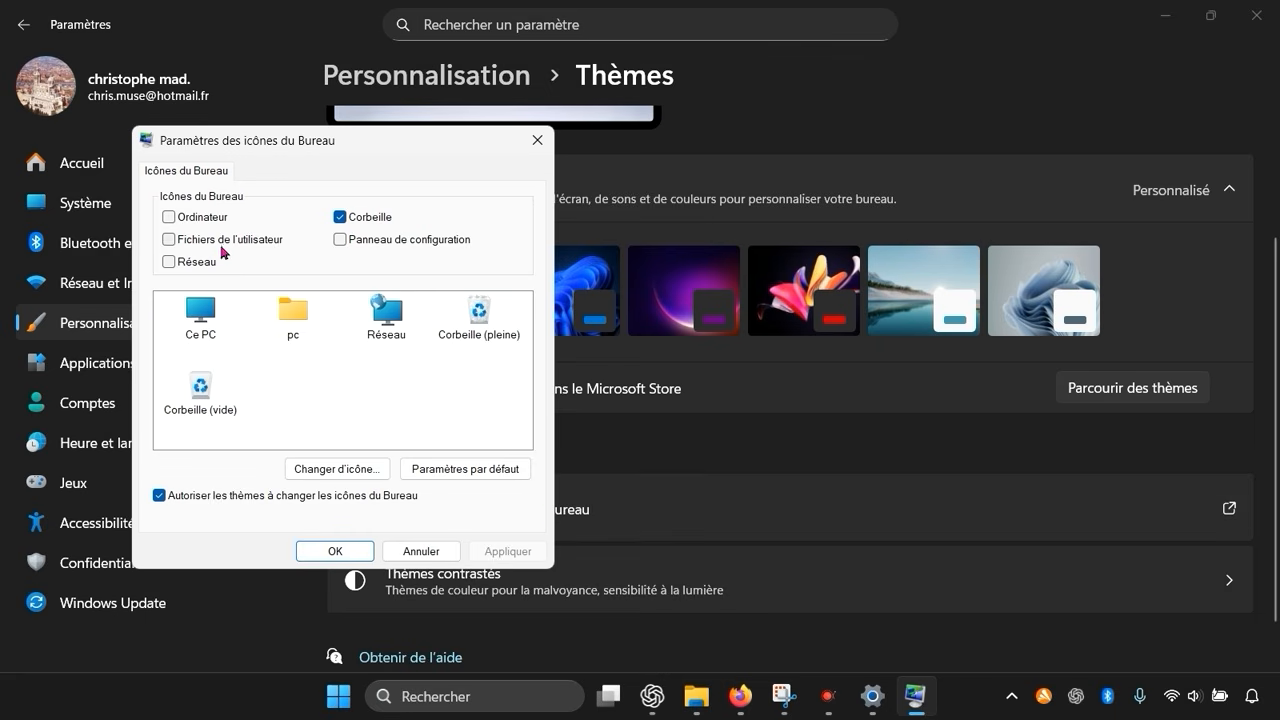
- Enable the Ordinateur, Réseau and Panneau de configuration desktop icons, apply the change and close the settings
click(169, 217)
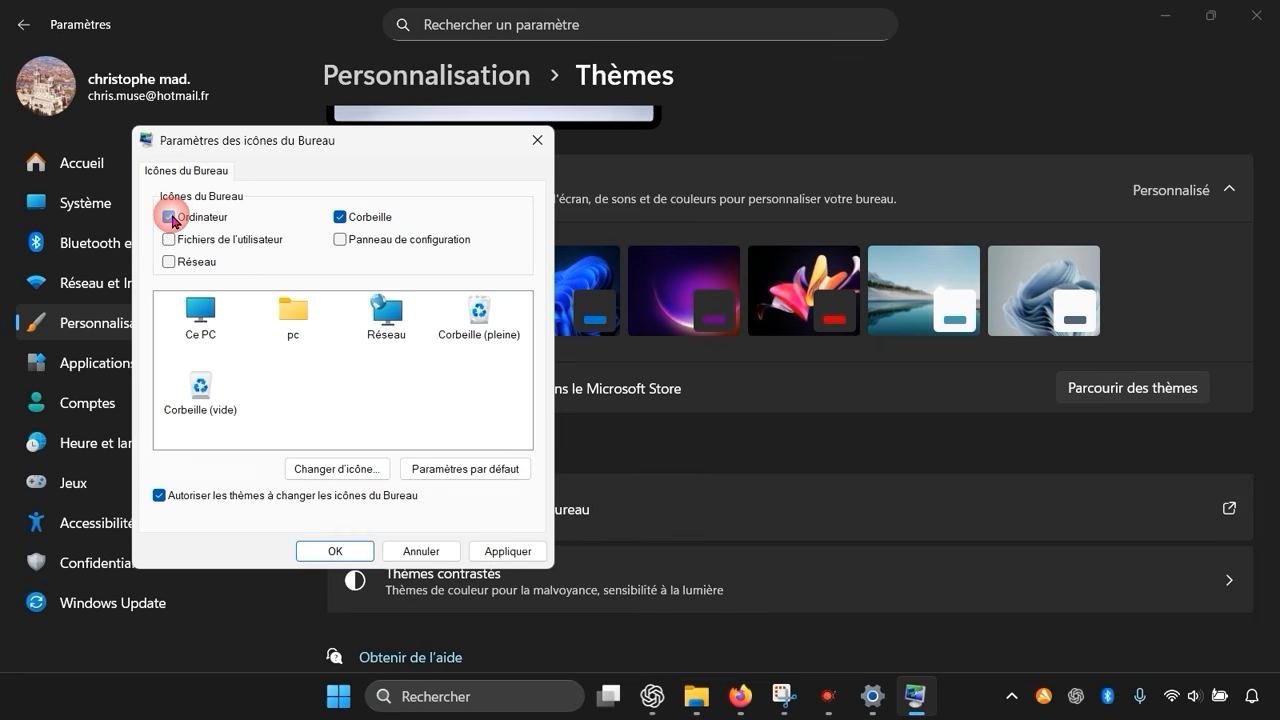
click(169, 262)
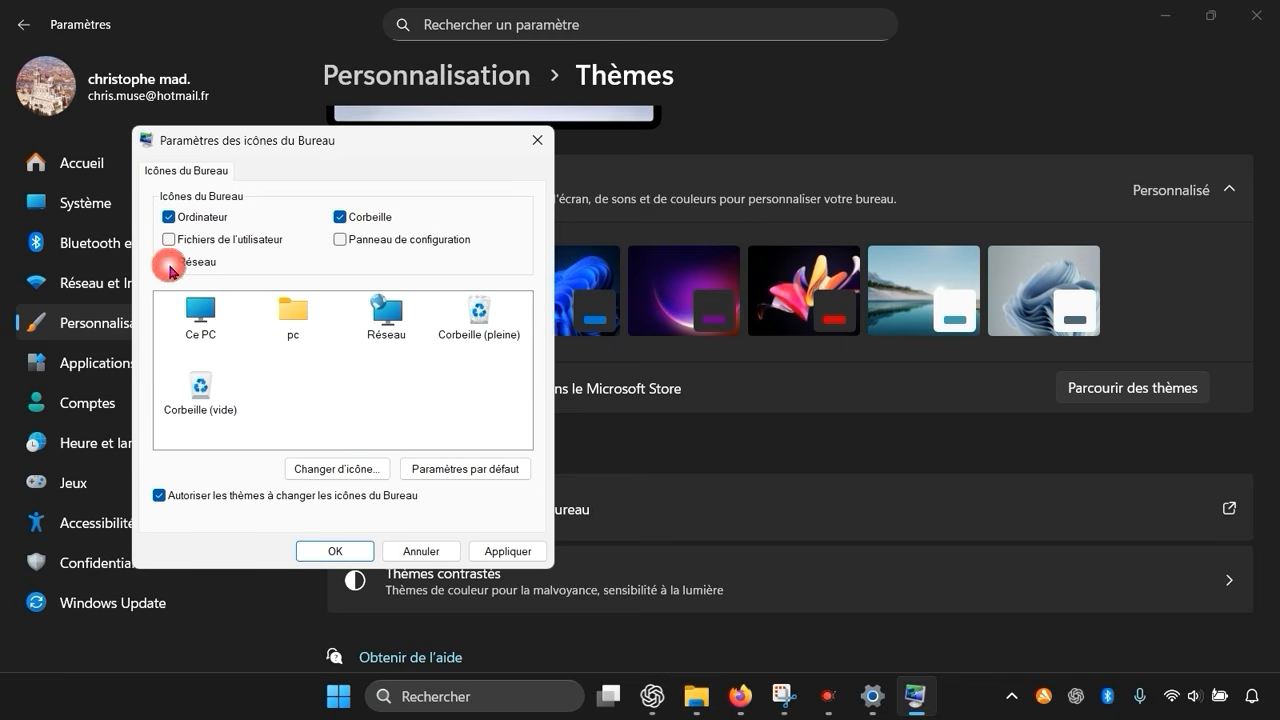
click(340, 240)
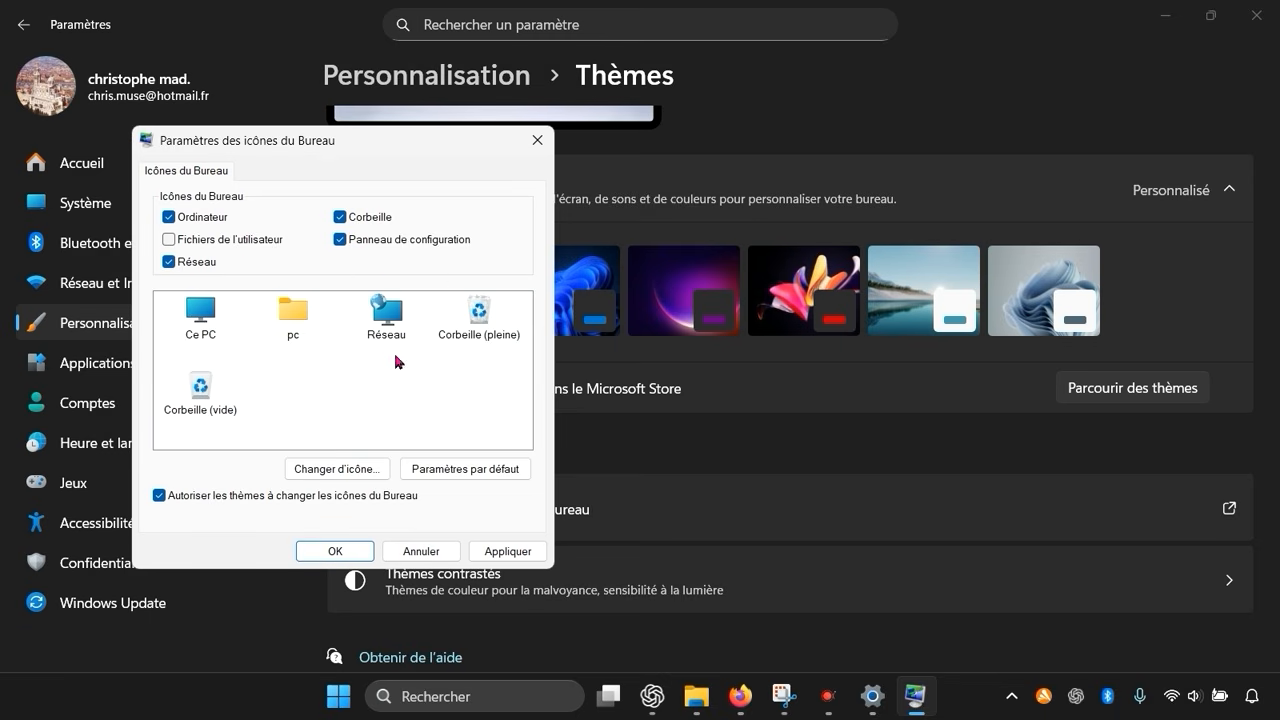
click(508, 551)
click(368, 557)
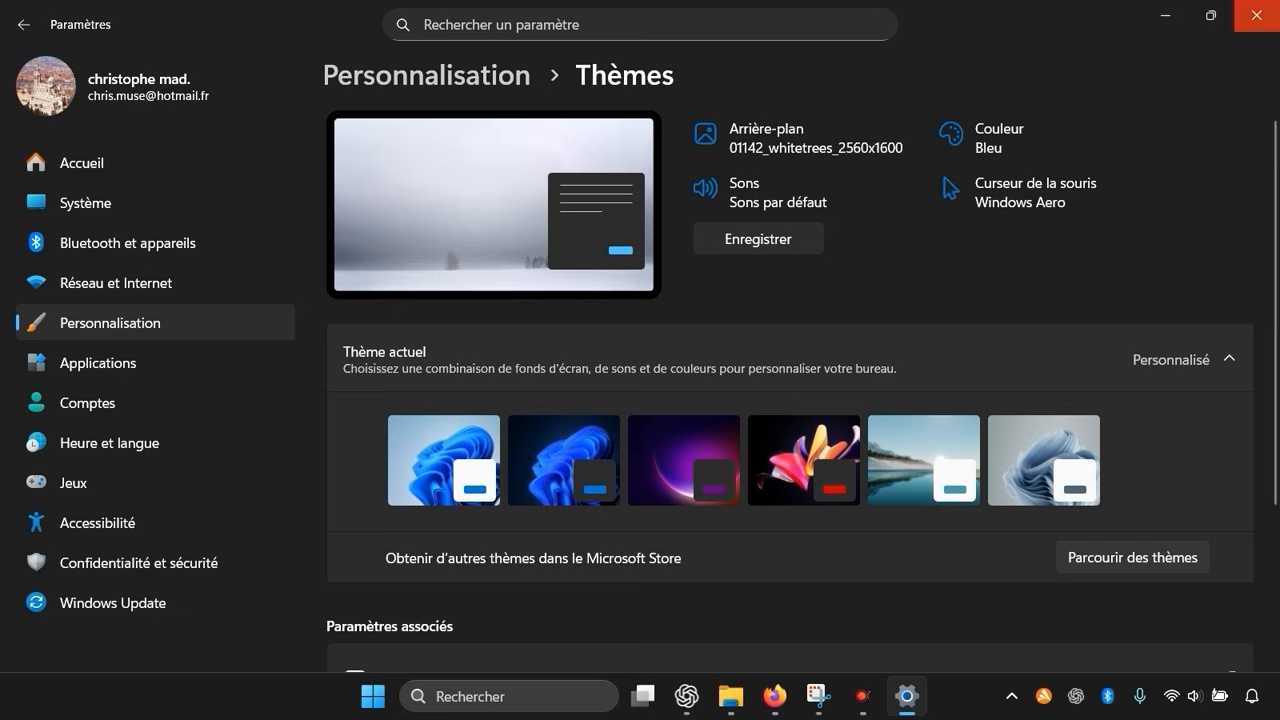
click(1256, 14)
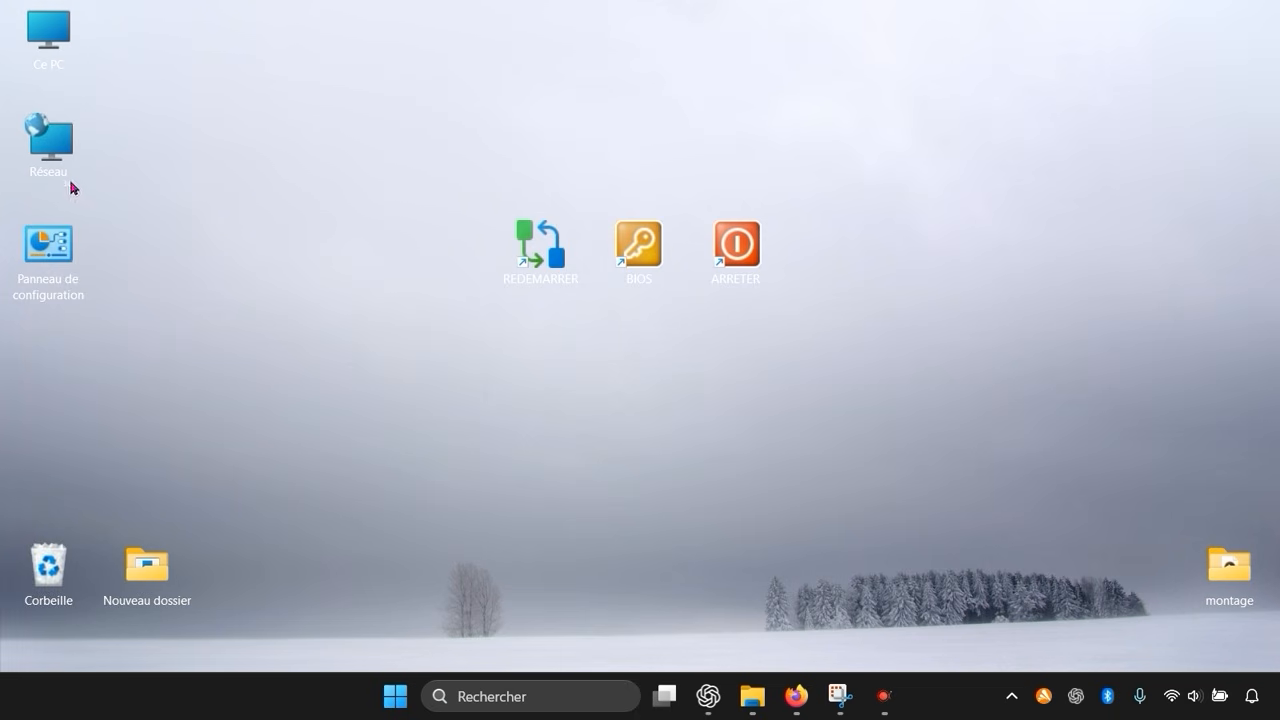
- Arrange Panneau de configuration, Réseau and Ce PC in a row directly beneath the REDEMARRER, BIOS and ARRETER shortcuts
drag(62, 162, 650, 390)
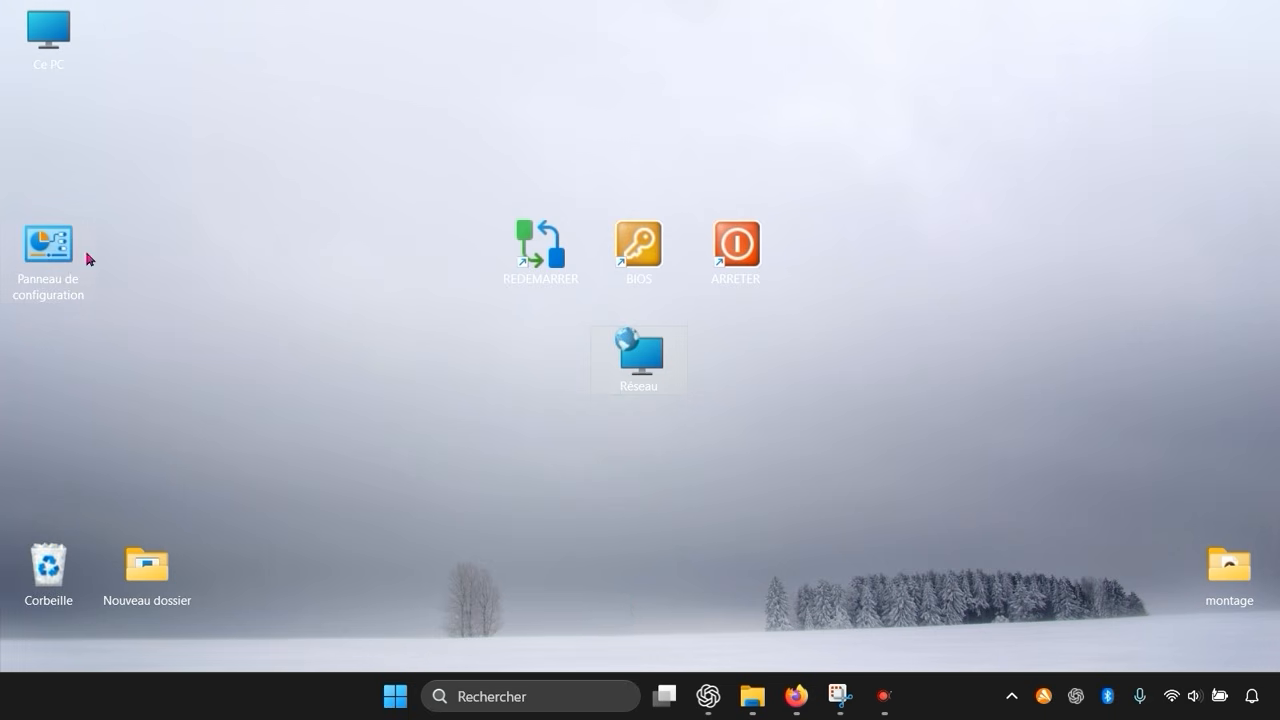
drag(84, 247, 504, 356)
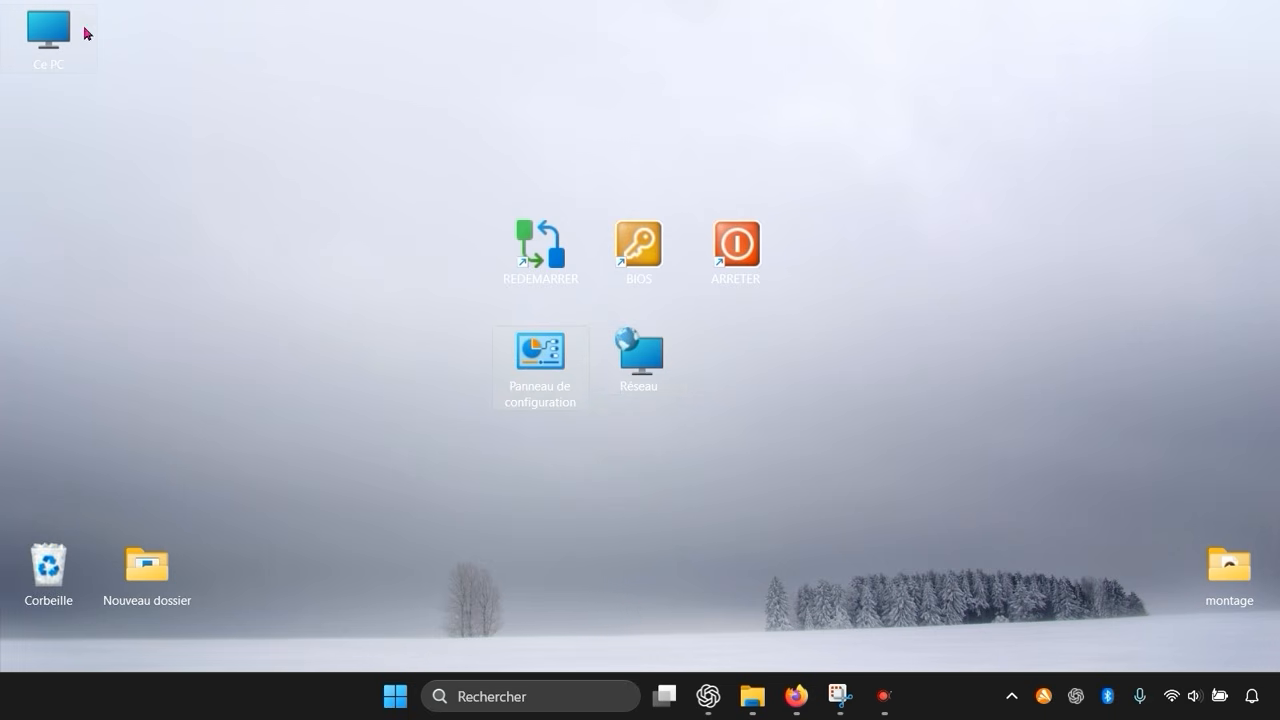
drag(86, 33, 775, 375)
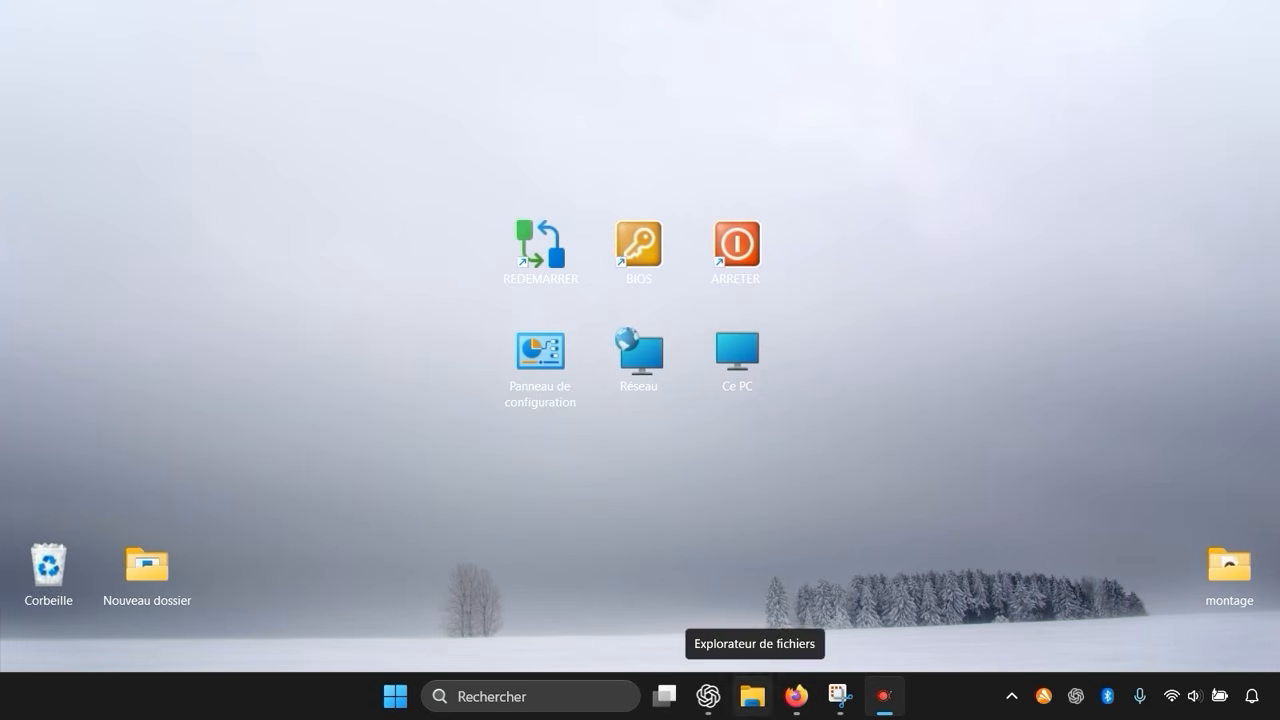
- Open File Explorer, move its window clear of the desktop edge and create a desktop shortcut to the Téléchargements folder
click(752, 696)
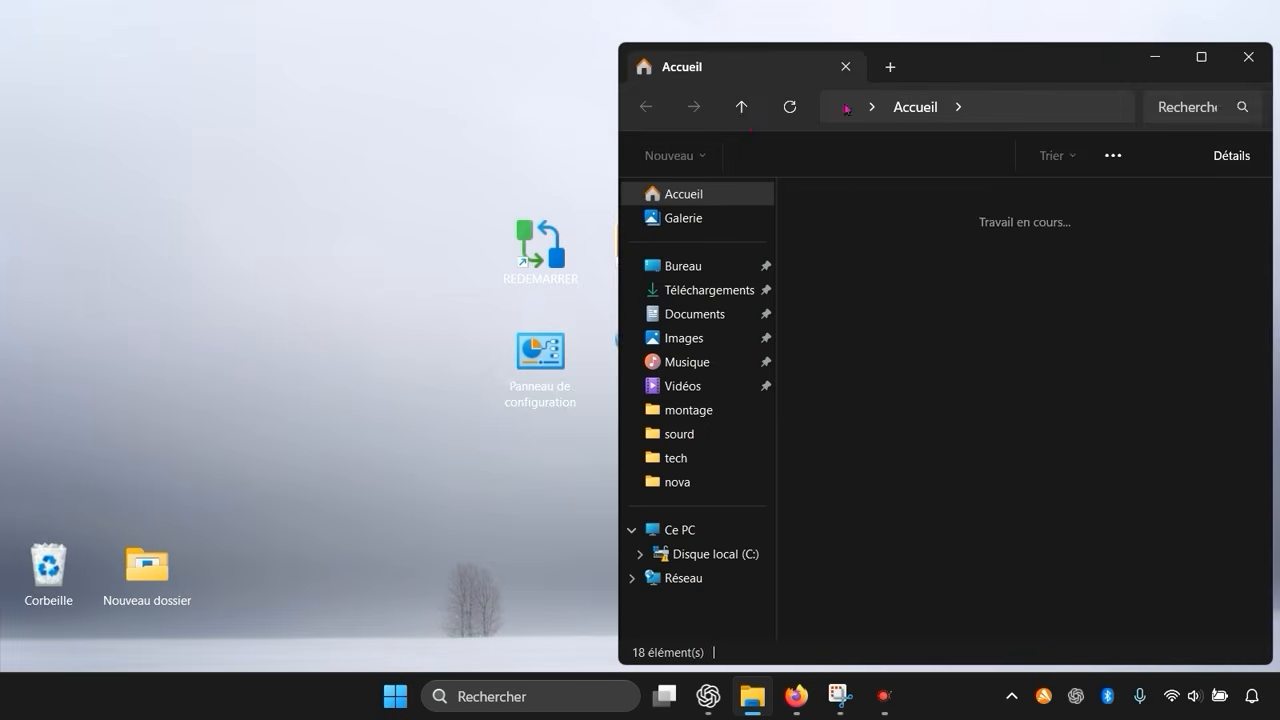
drag(1058, 58, 318, 22)
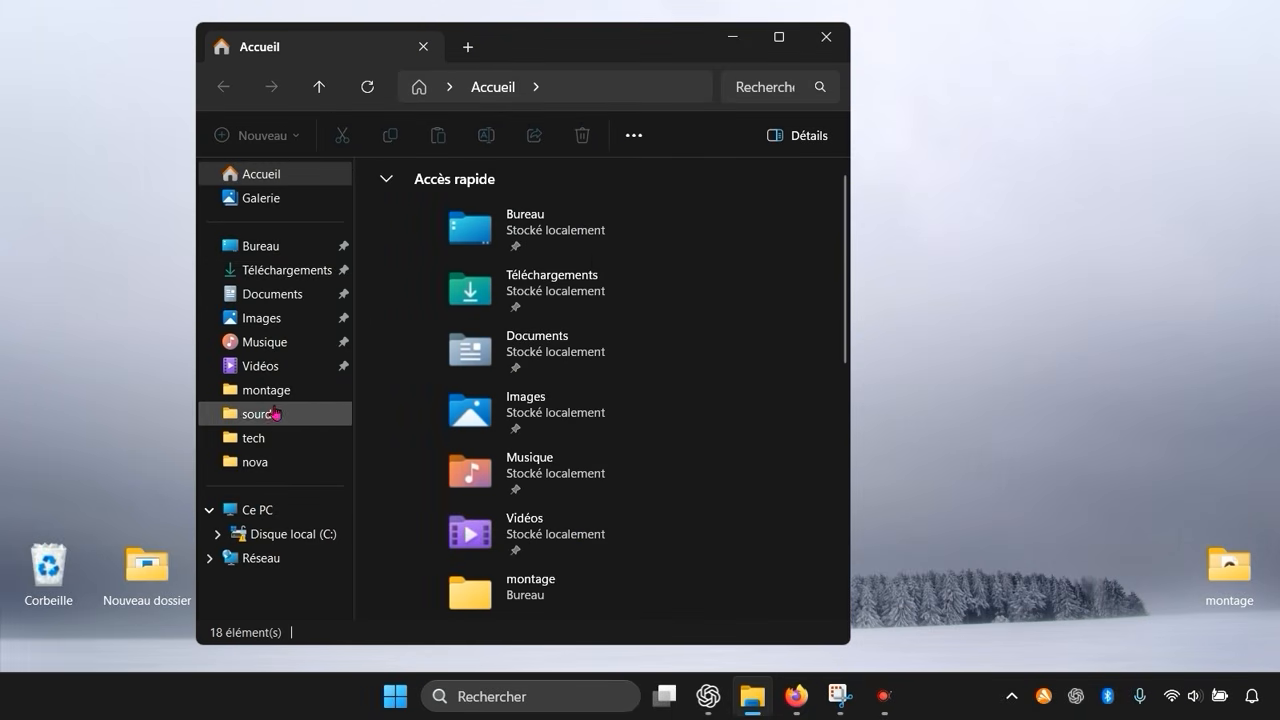
right_click(273, 276)
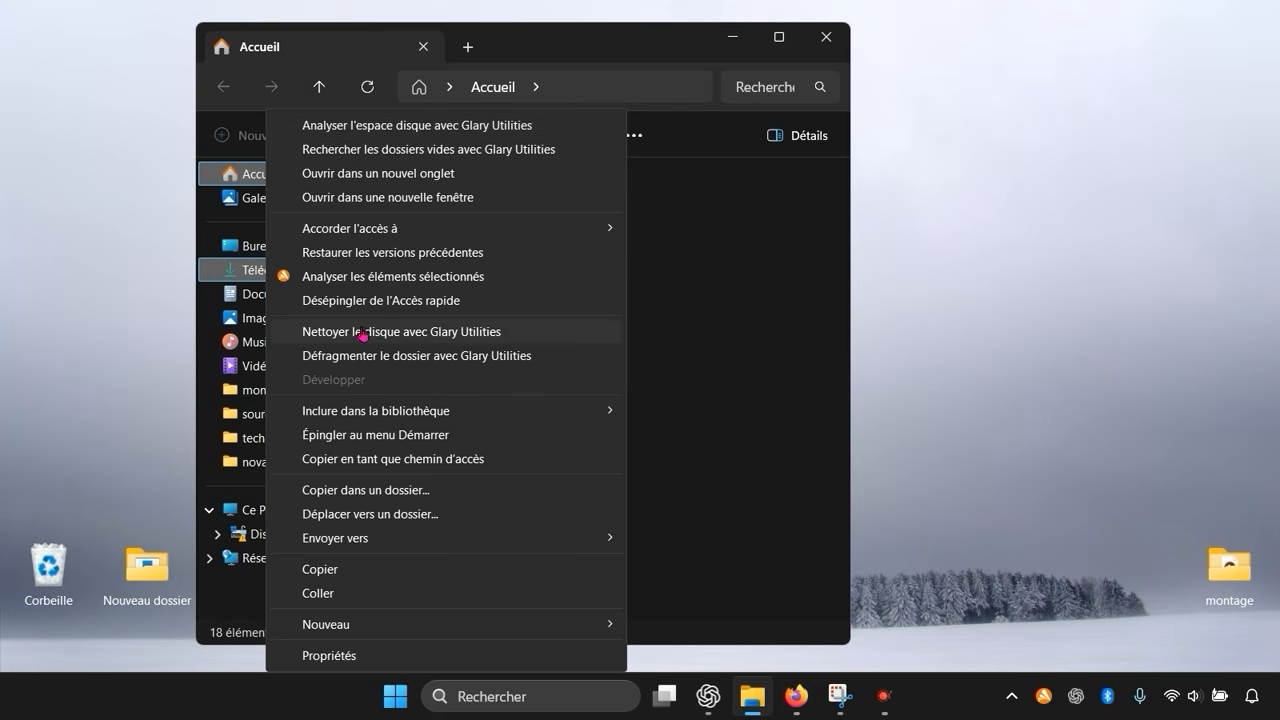
mouse_move(455, 628)
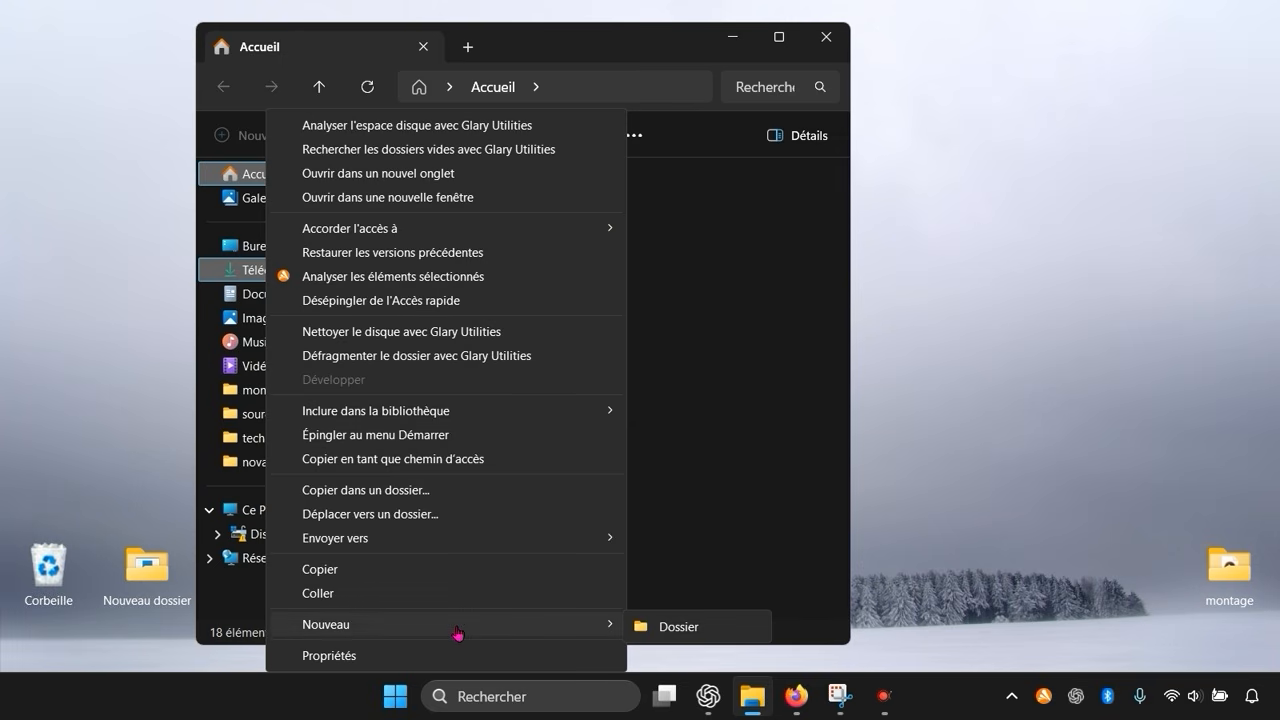
mouse_move(455, 543)
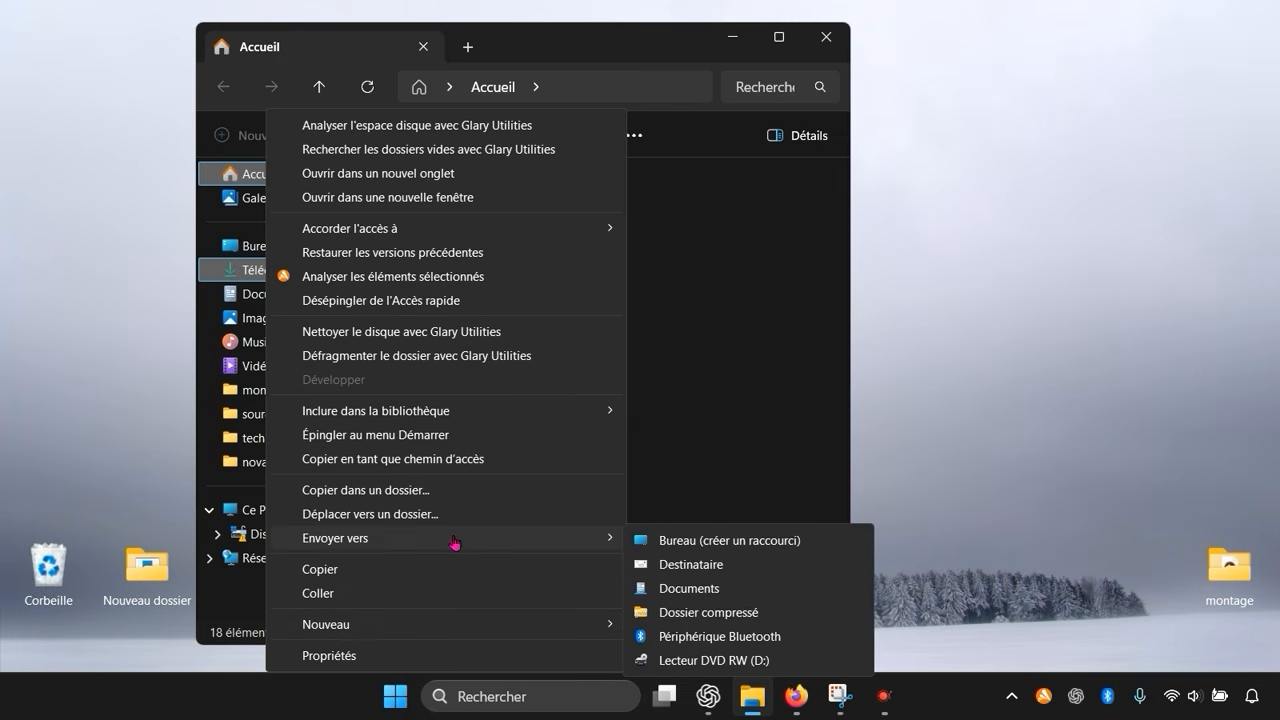
click(677, 544)
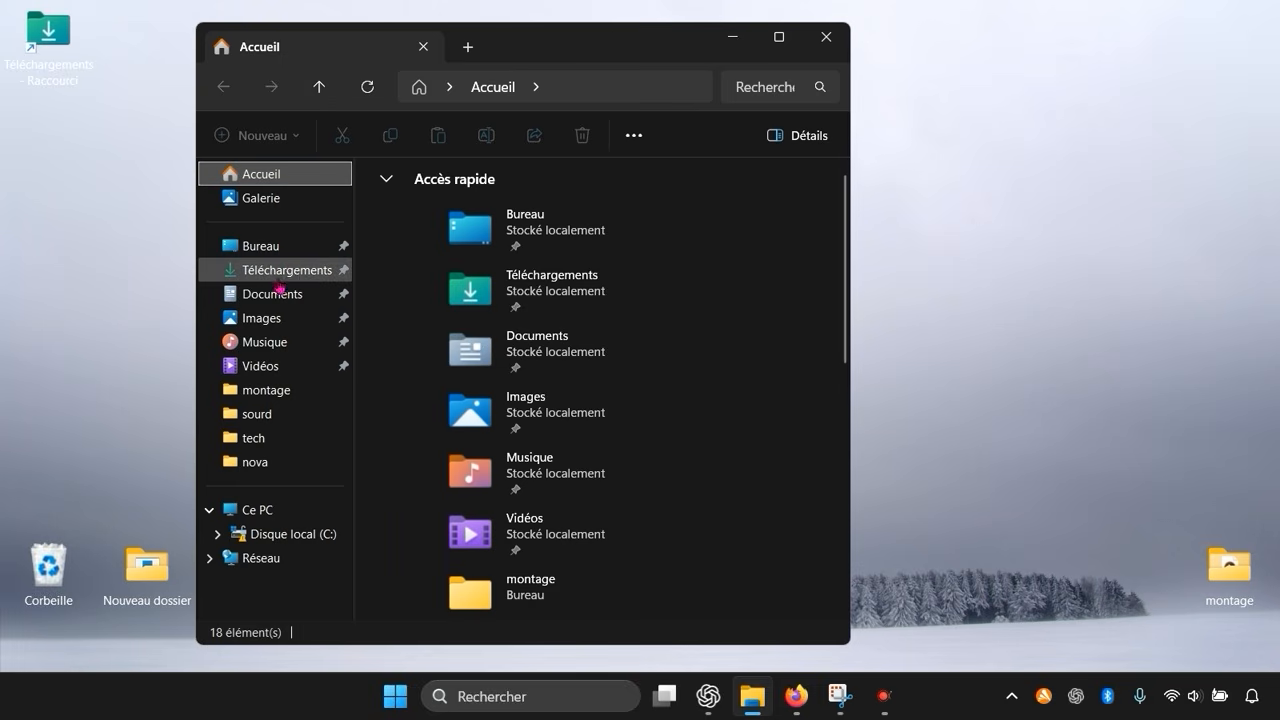
- Create desktop shortcuts to the Documents and Images folders
right_click(275, 291)
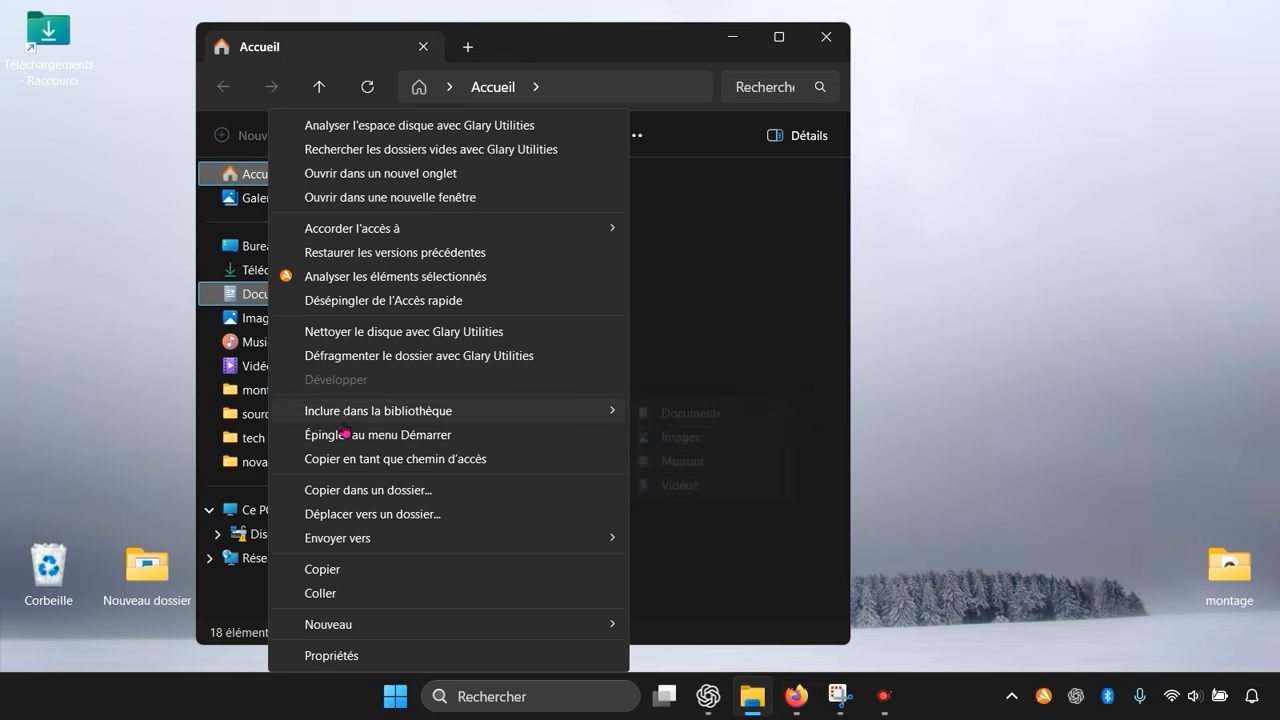
mouse_move(365, 626)
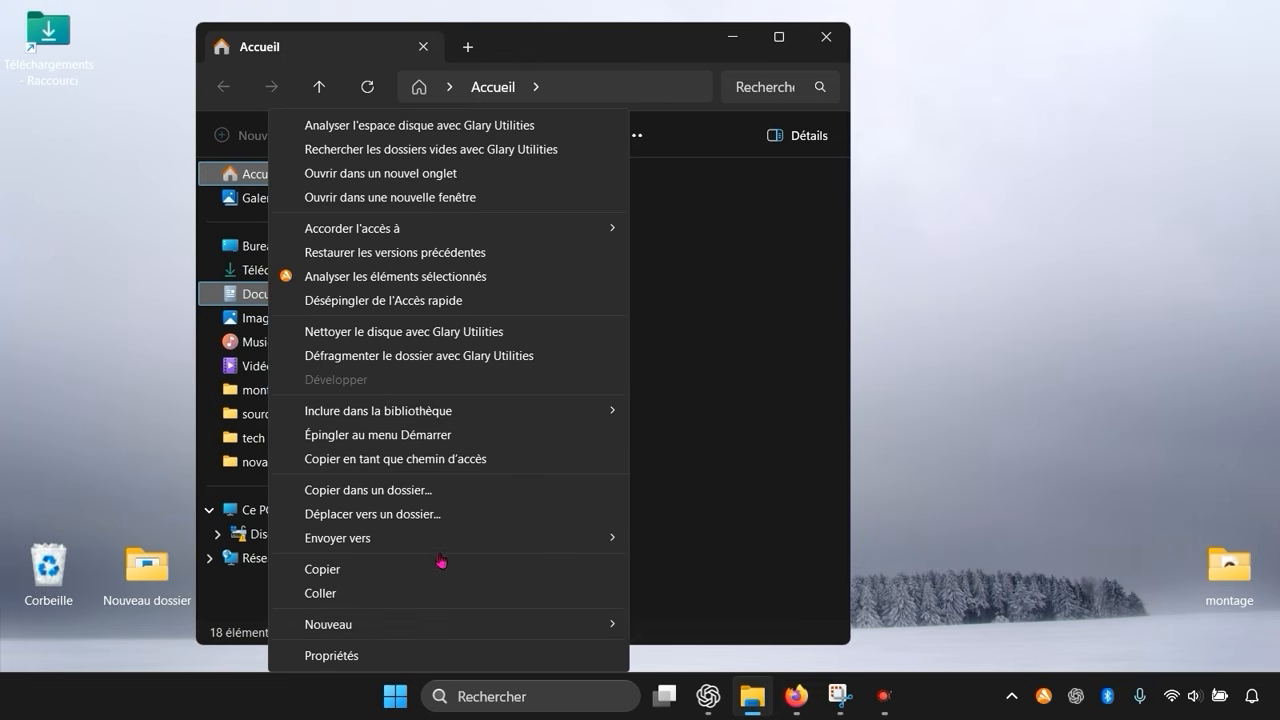
mouse_move(591, 540)
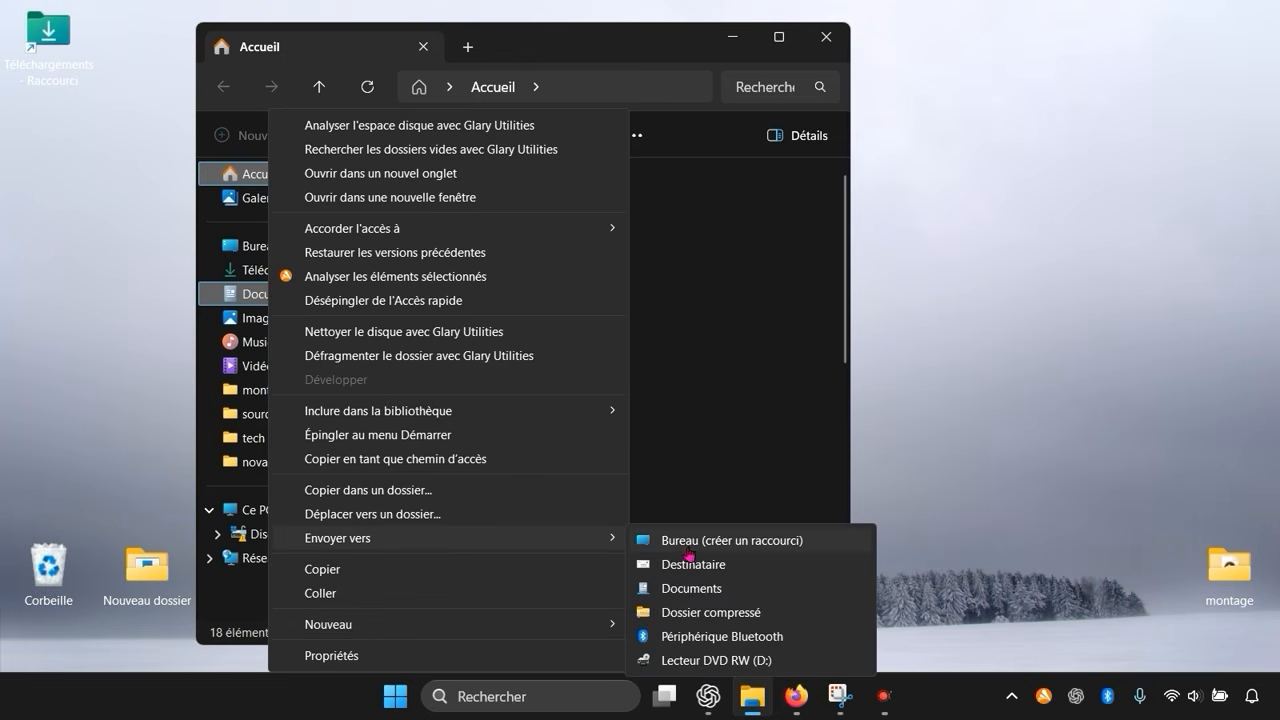
click(689, 553)
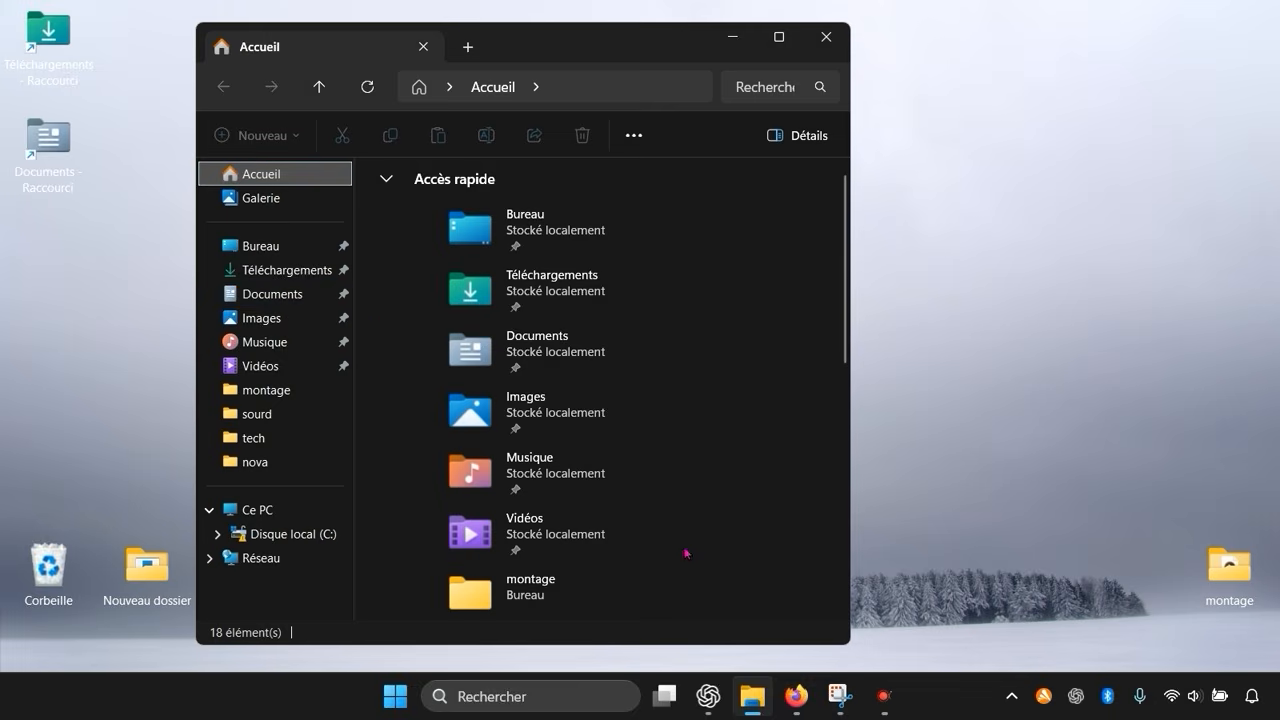
right_click(266, 321)
mouse_move(382, 545)
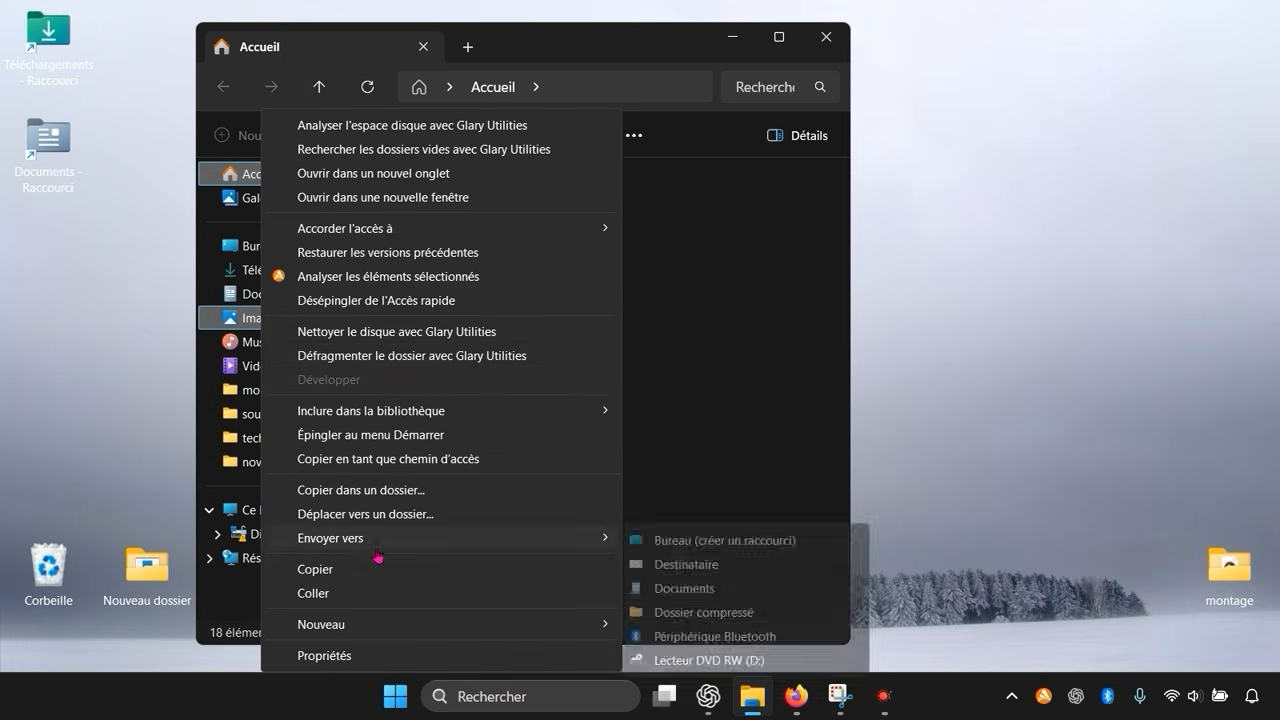
click(655, 545)
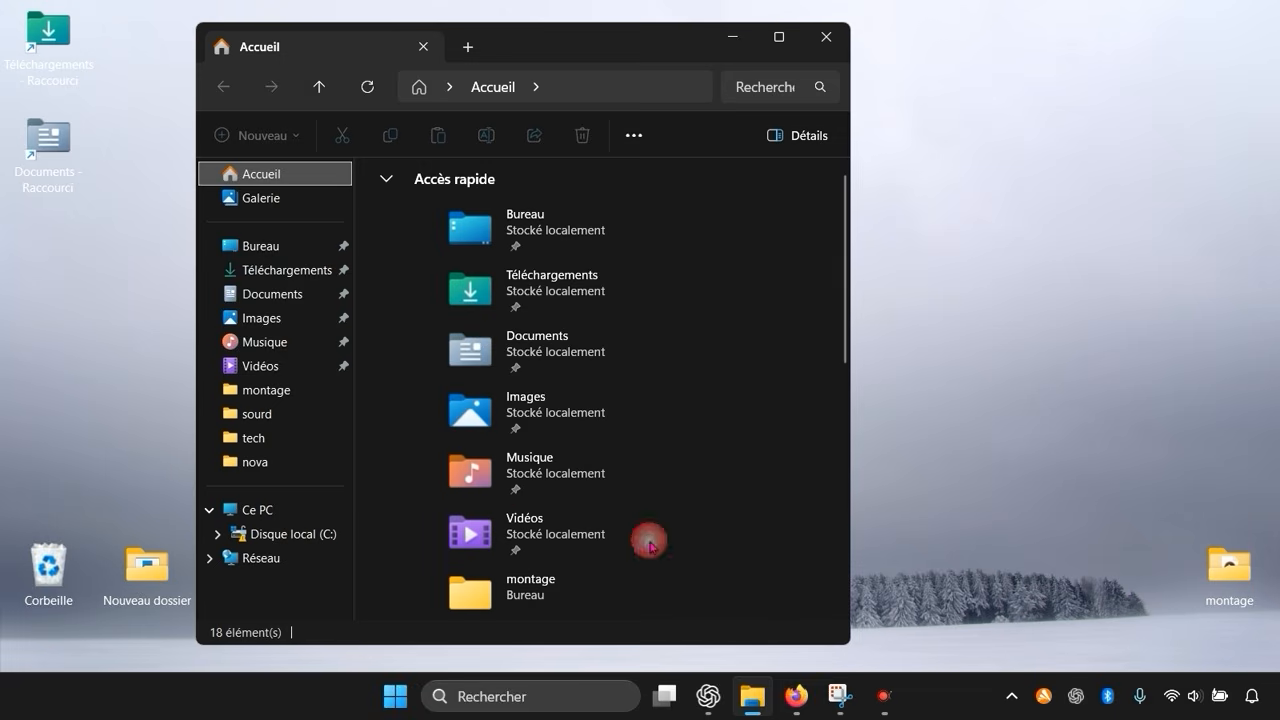
- Create desktop shortcuts to the Musique and Vidéos folders and minimize the File Explorer window
right_click(237, 341)
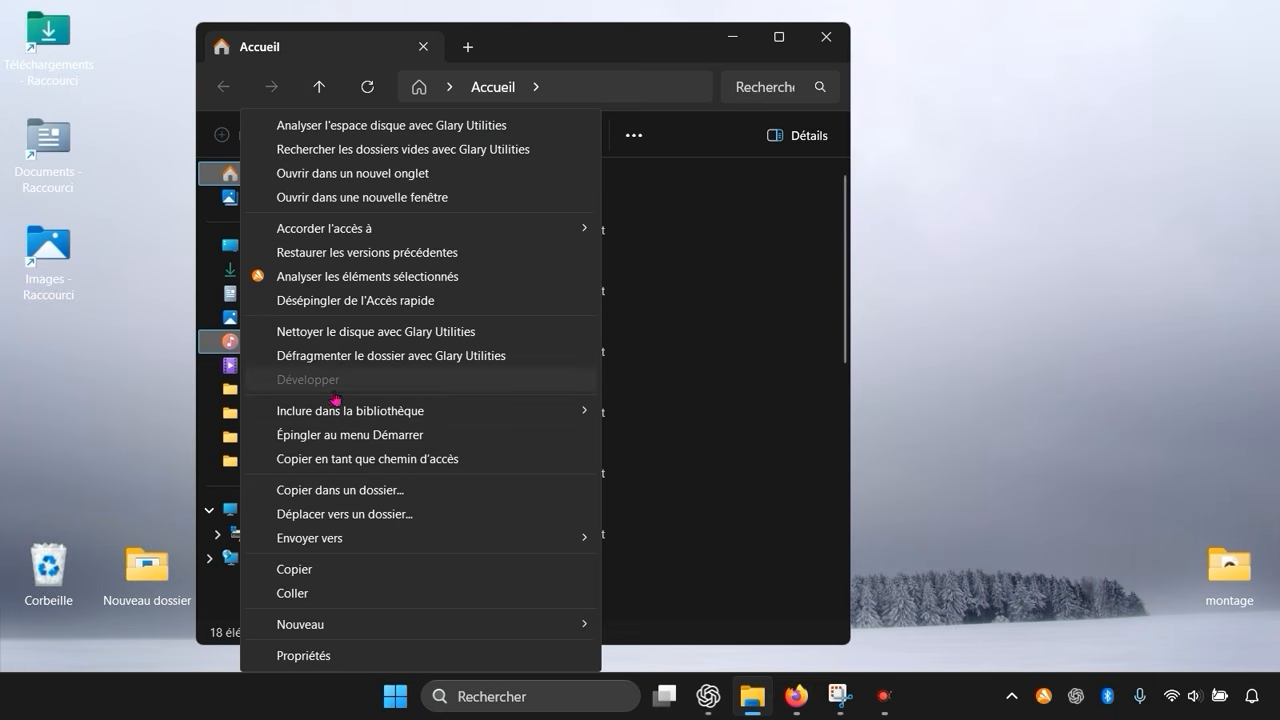
mouse_move(409, 543)
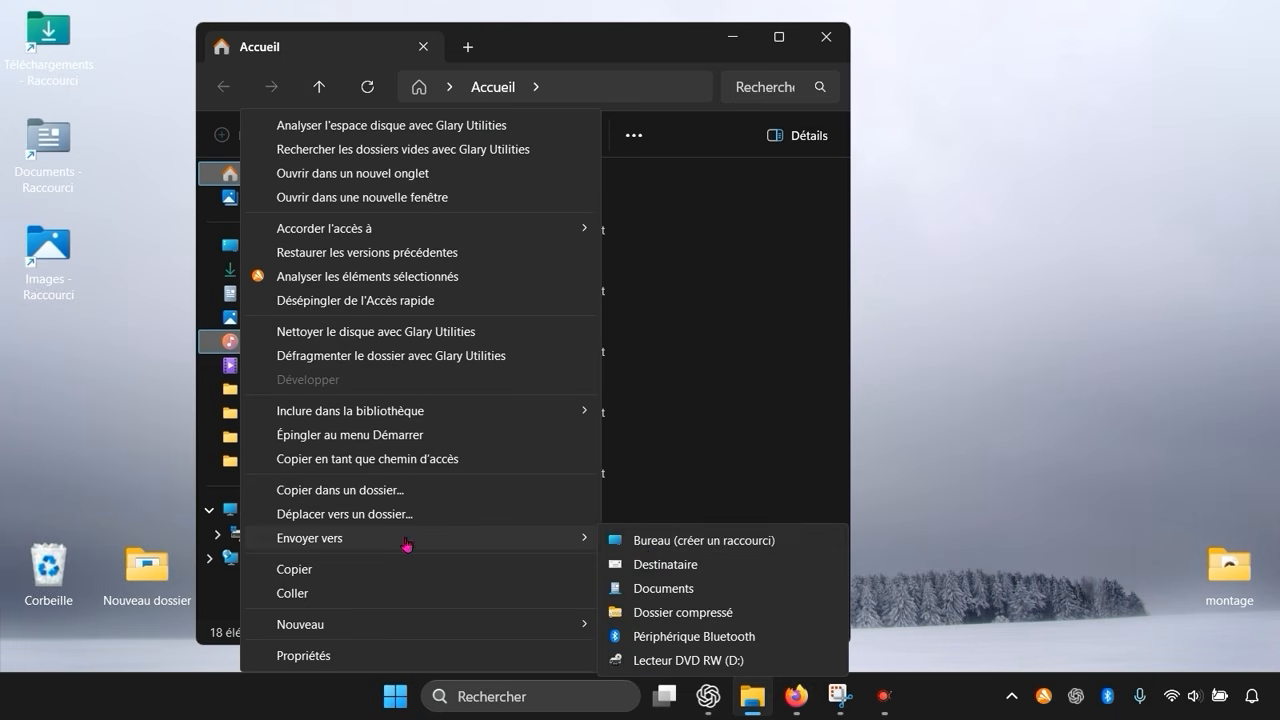
click(658, 550)
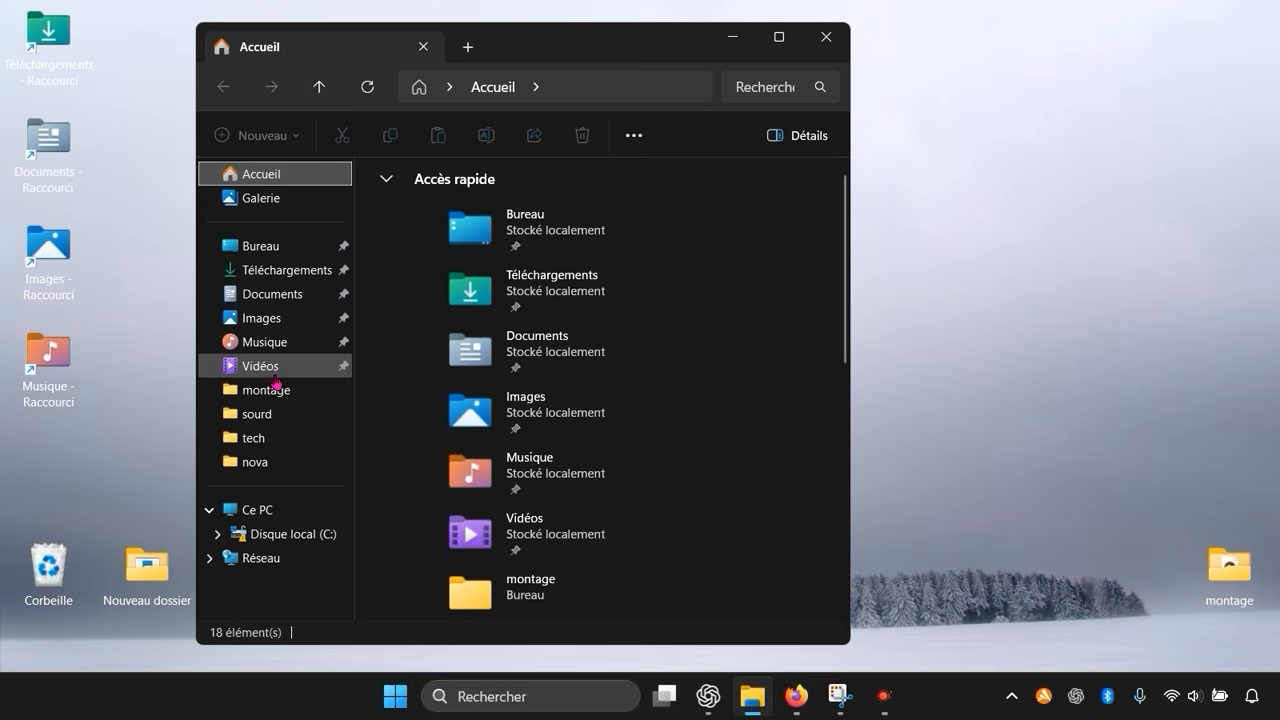
right_click(276, 382)
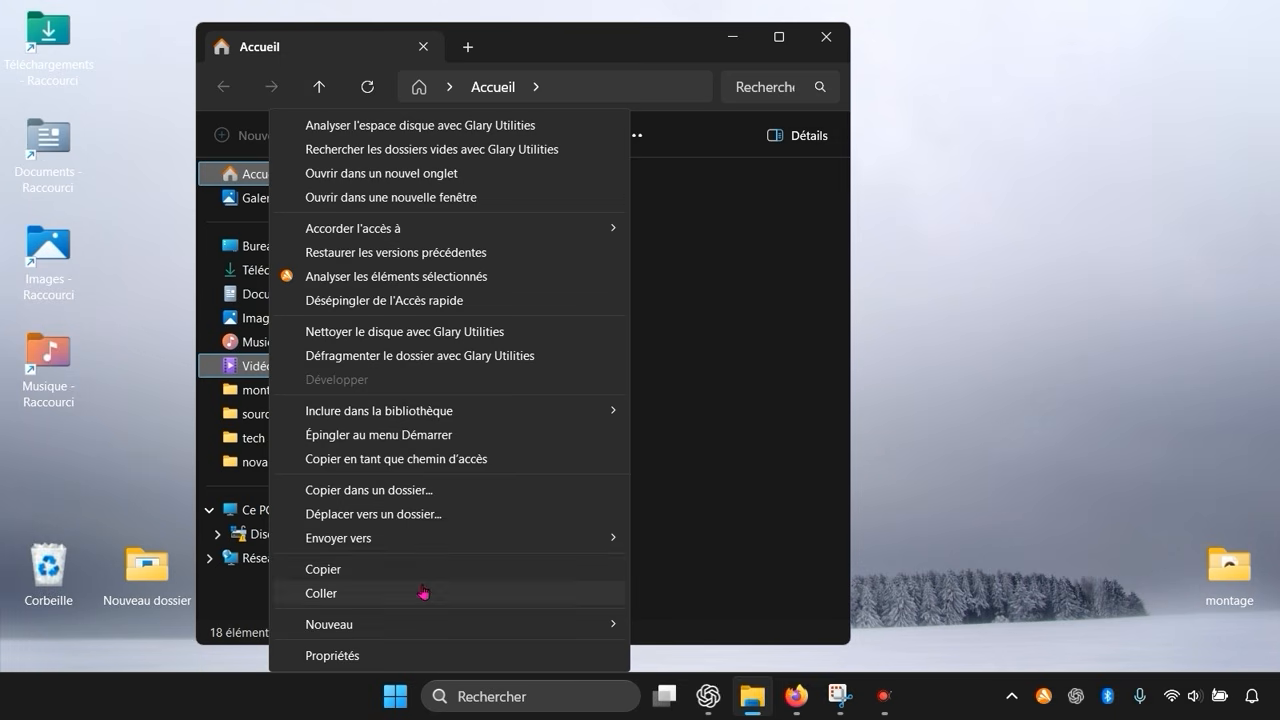
mouse_move(445, 545)
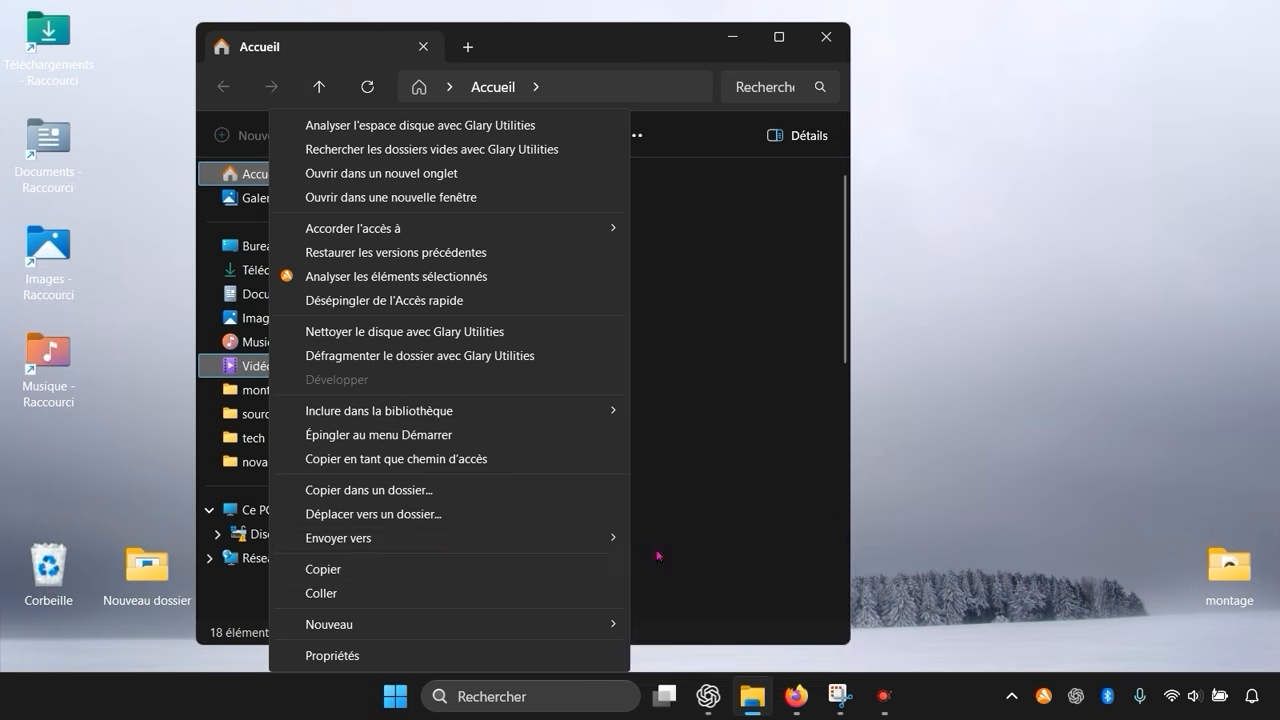
click(669, 543)
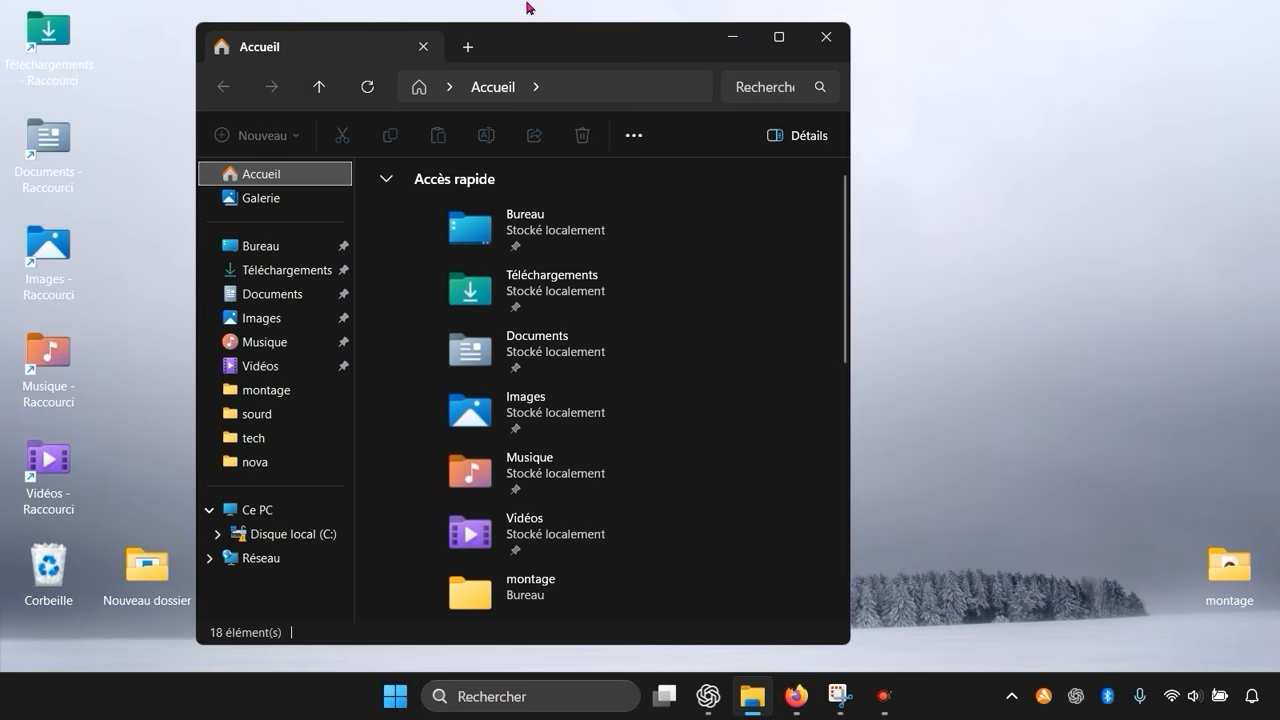
click(731, 37)
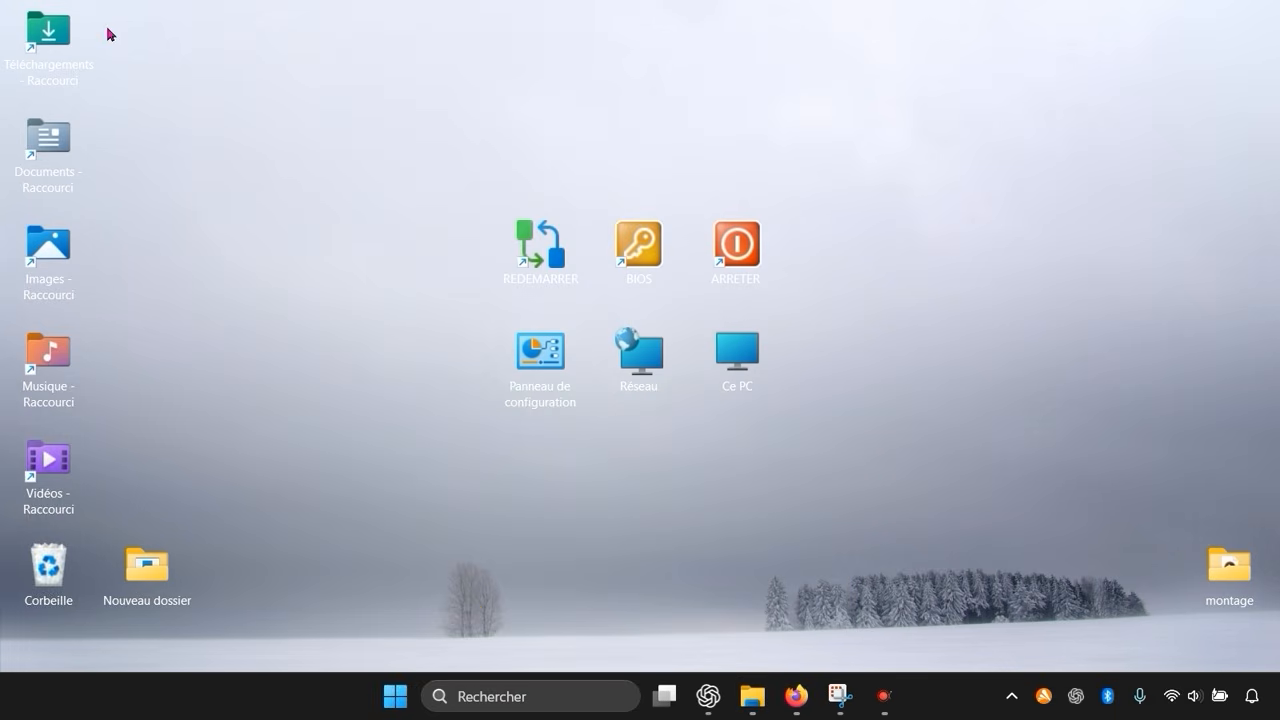
- Arrange the Documents, Images, Musique, Vidéos and Téléchargements shortcuts in a row directly beneath the Panneau de configuration row
drag(86, 44, 986, 476)
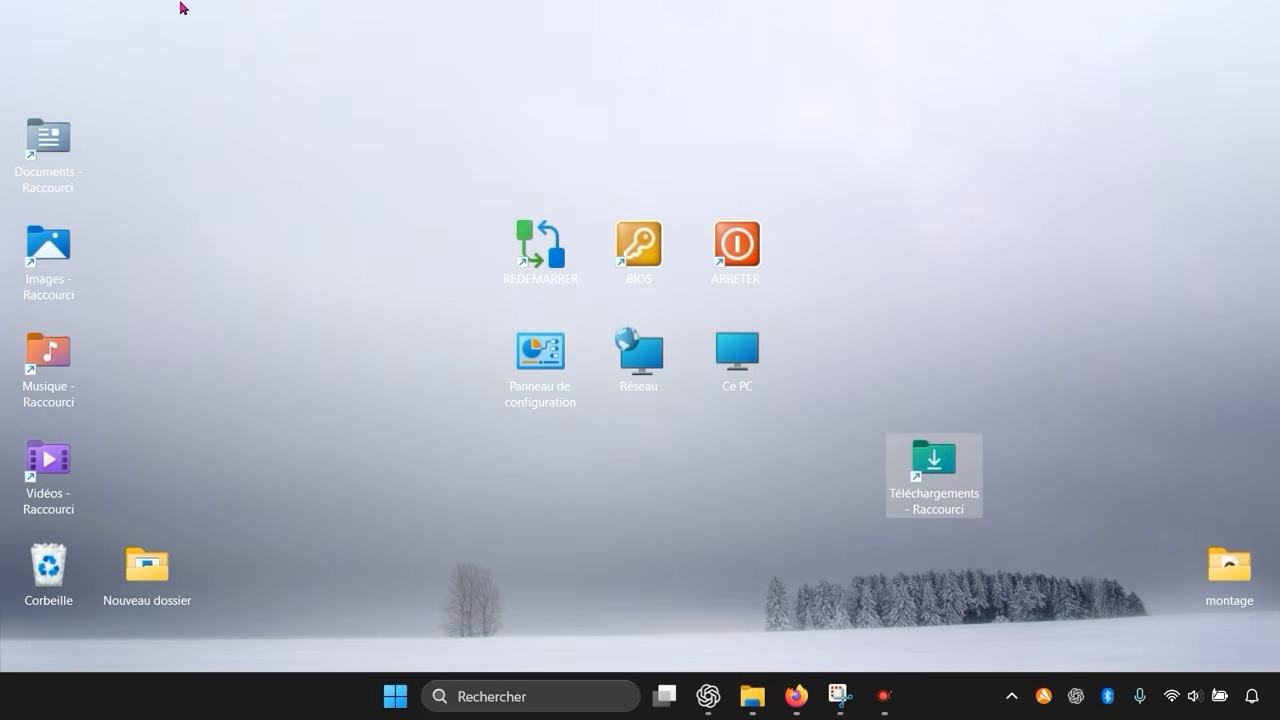
drag(45, 140, 442, 468)
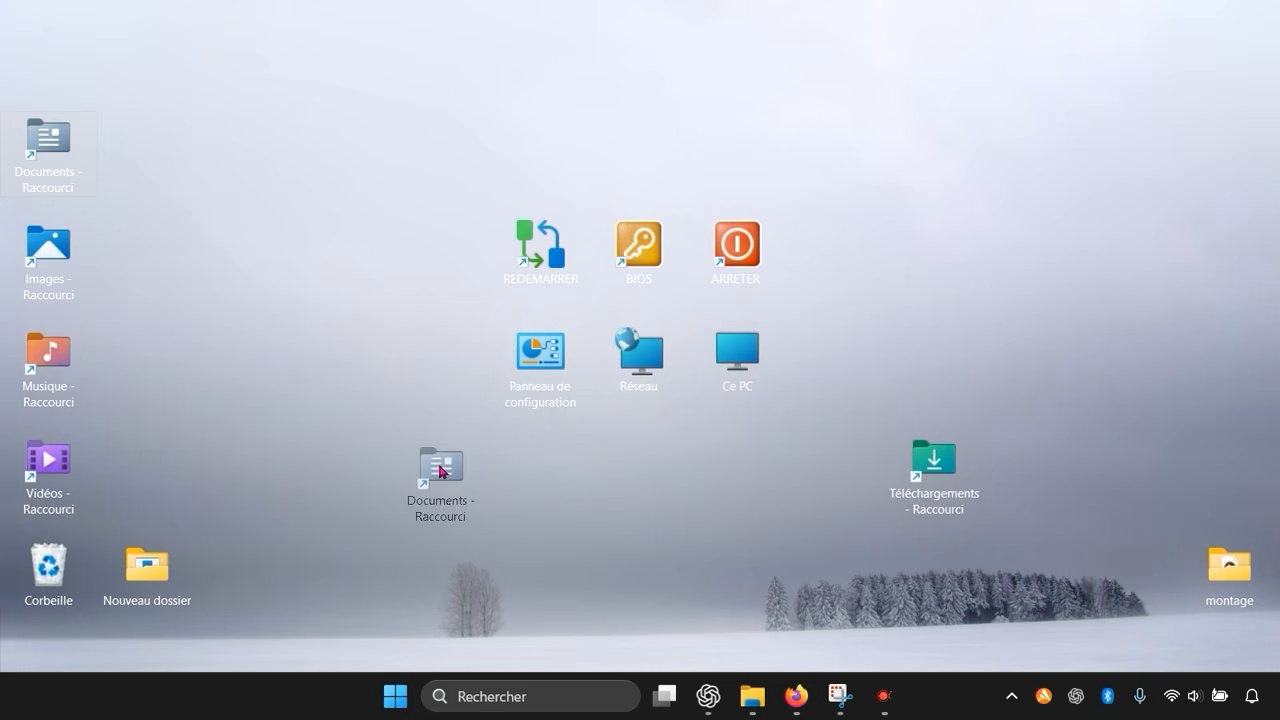
drag(62, 272, 545, 470)
drag(52, 372, 645, 478)
click(45, 474)
drag(45, 474, 760, 474)
drag(958, 480, 877, 490)
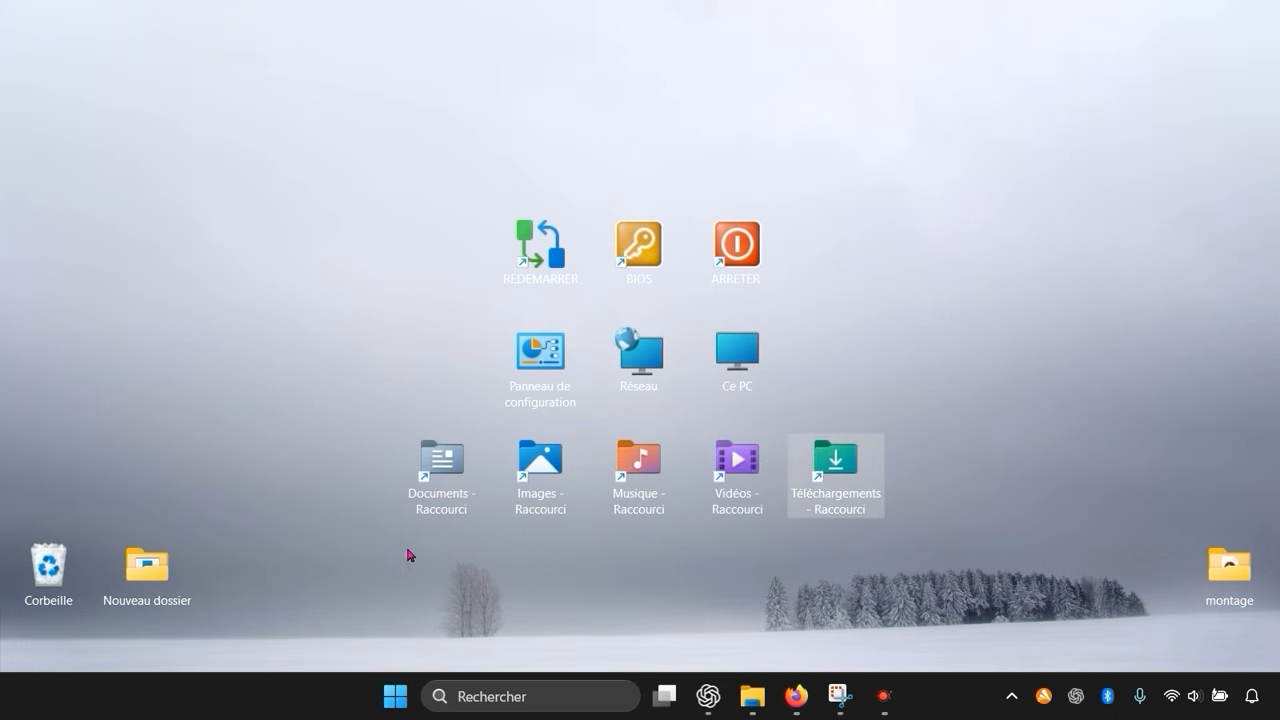
- Rename the Documents shortcut to just Documents, removing the Raccourci suffix
double_click(446, 497)
right_click(452, 500)
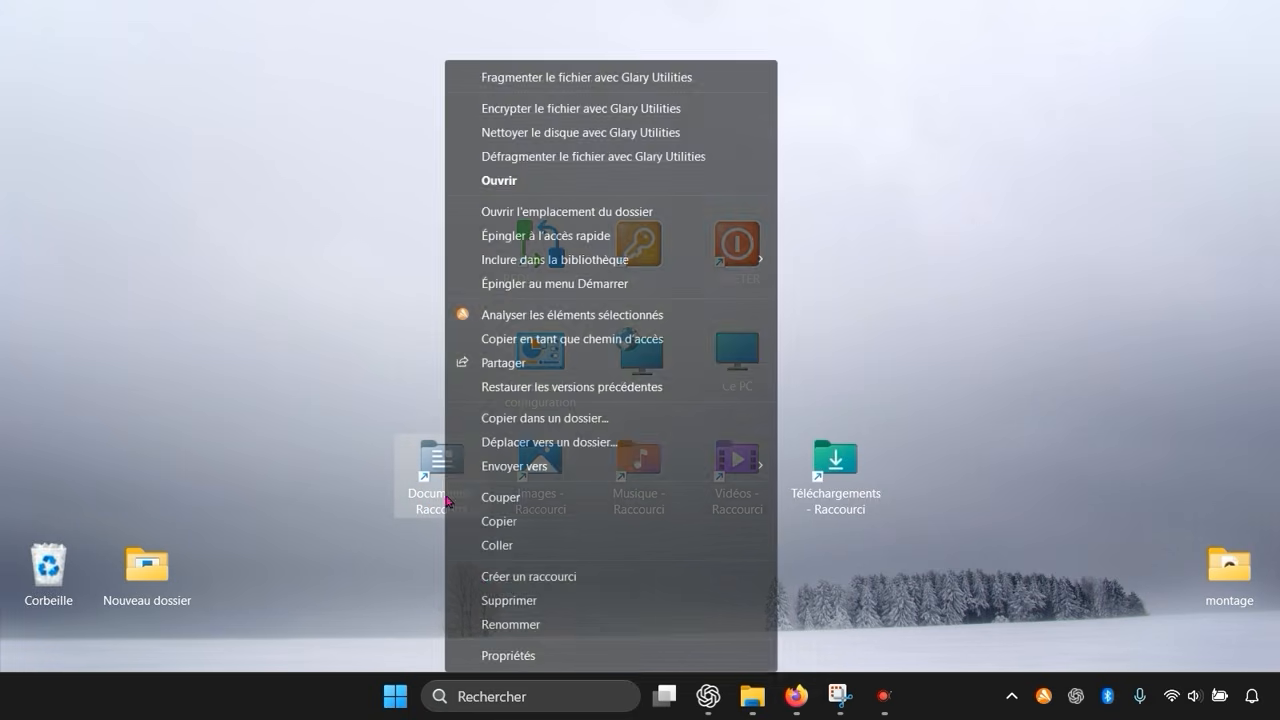
click(504, 626)
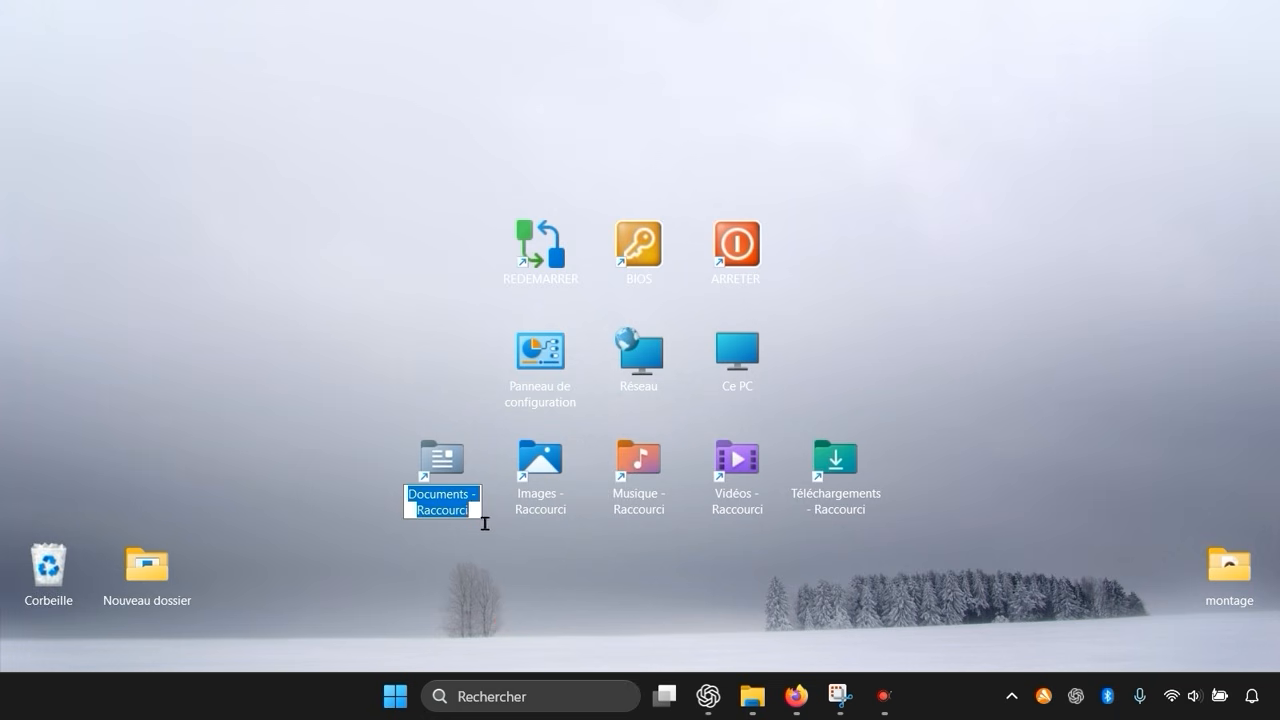
key(End)
key(BackSpace)
key(BackSpace)
key(BackSpace)
key(BackSpace)
key(BackSpace)
key(BackSpace)
key(BackSpace)
key(BackSpace)
key(BackSpace)
key(BackSpace)
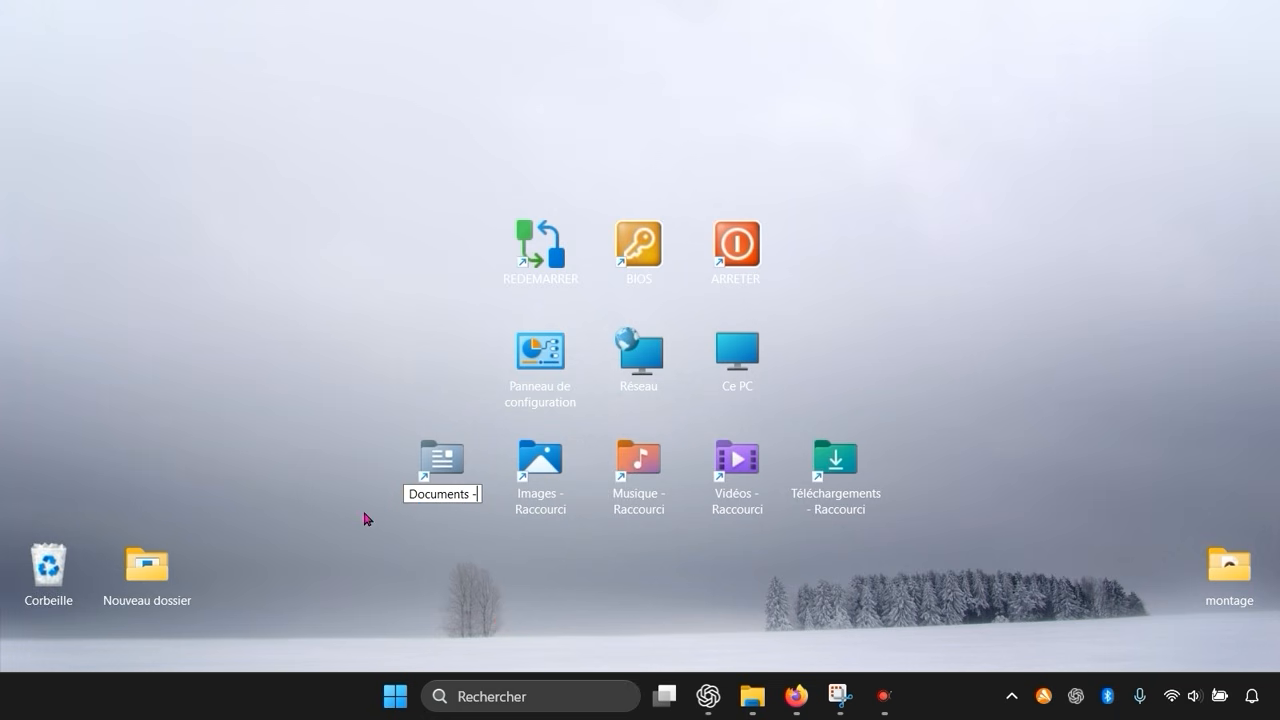
key(BackSpace)
key(Return)
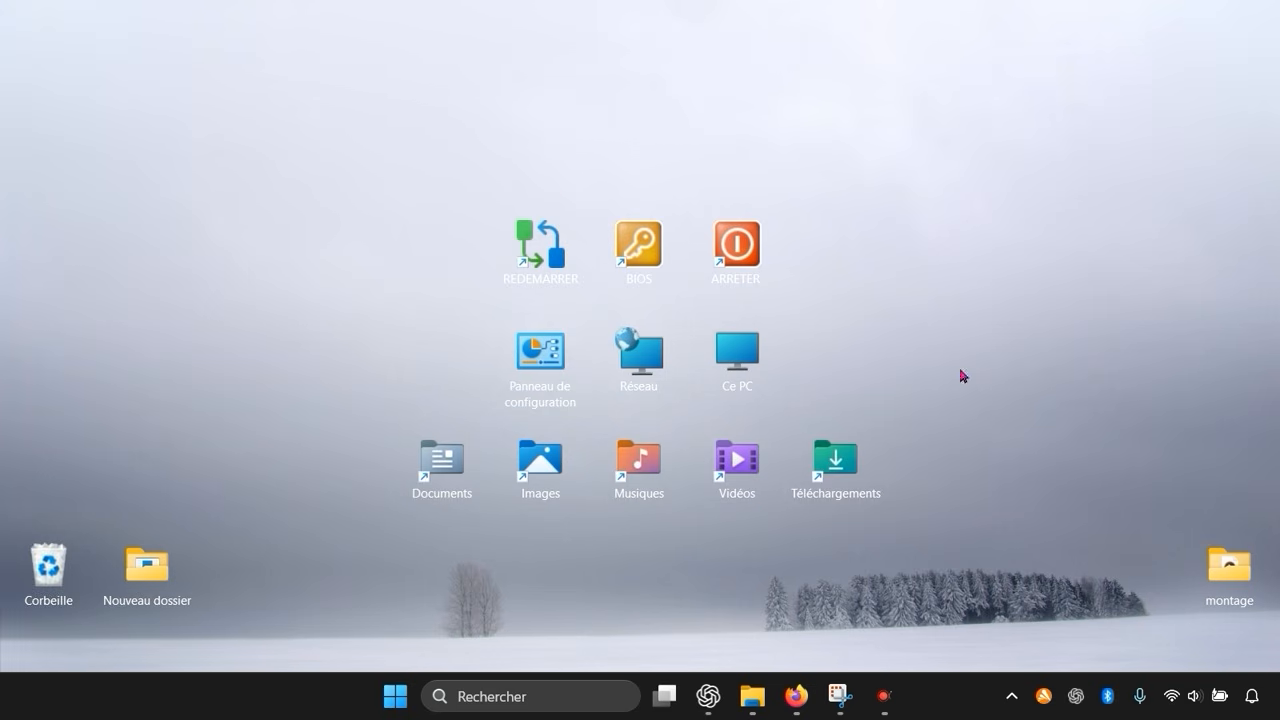
- Start a new desktop shortcut with devmgmt.msc as the item location and proceed to naming it
mouse_move(664, 696)
click(1077, 292)
right_click(826, 558)
mouse_move(886, 486)
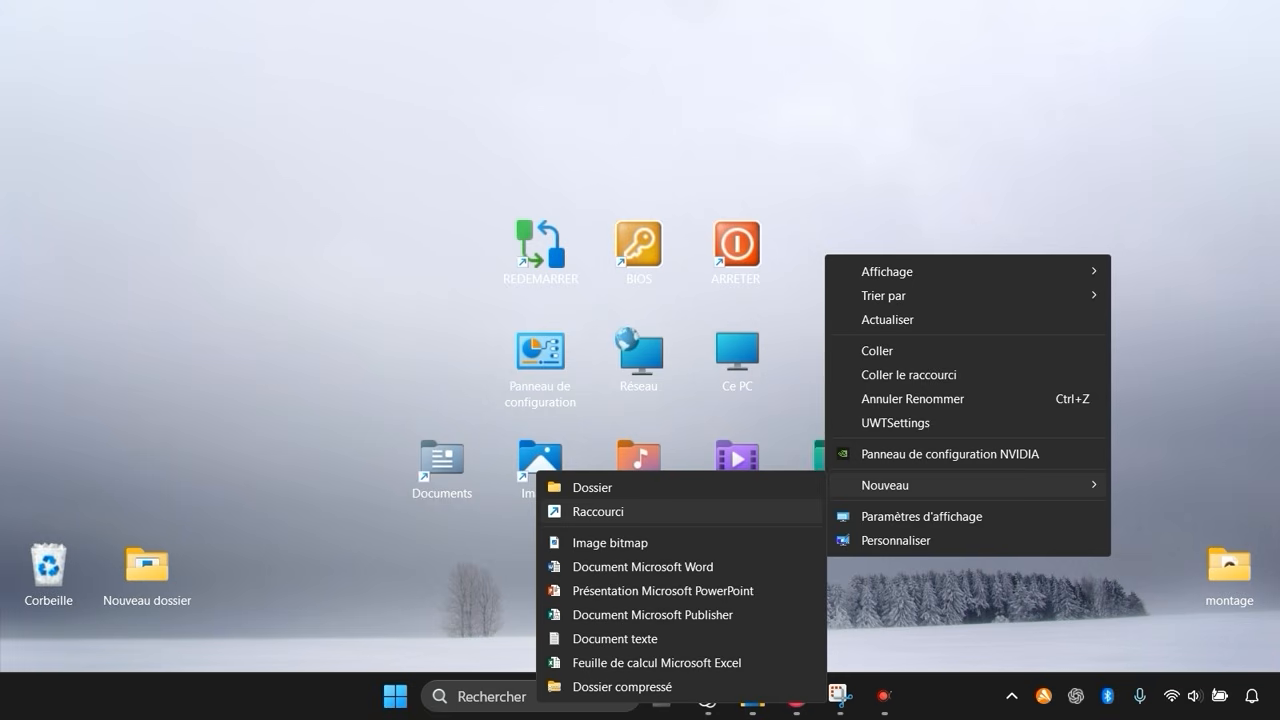
click(598, 511)
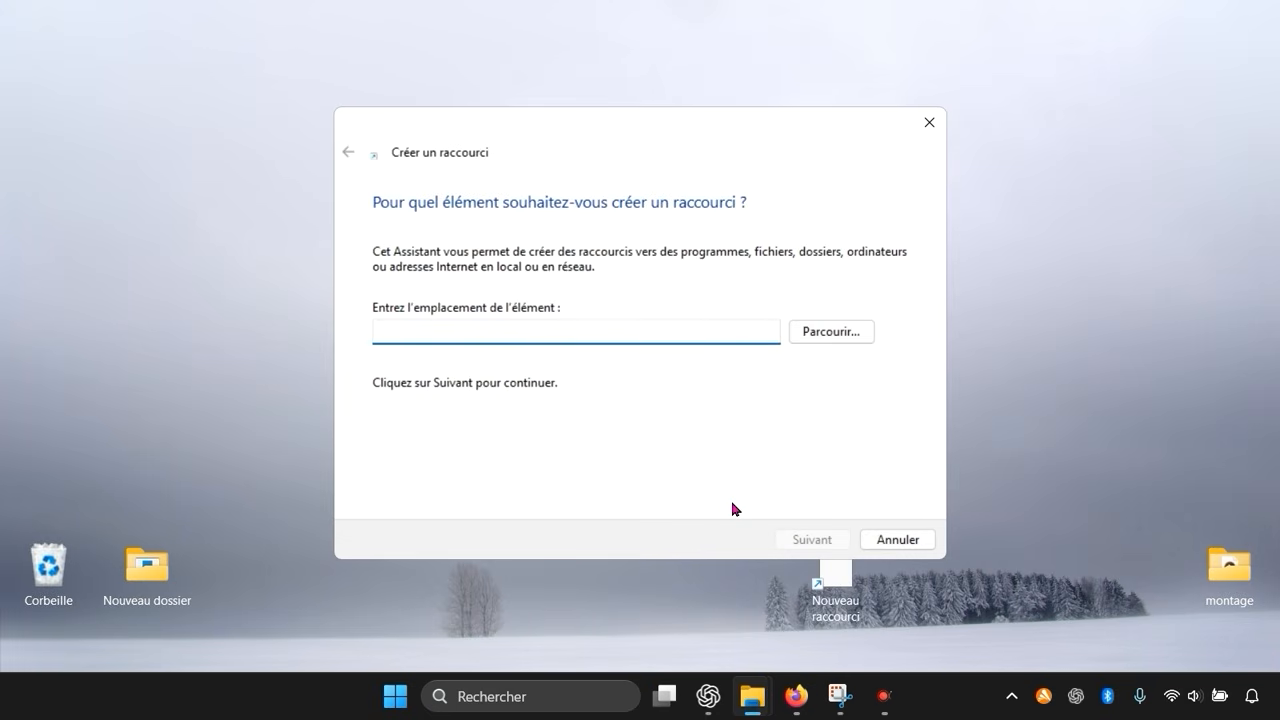
text(dev)
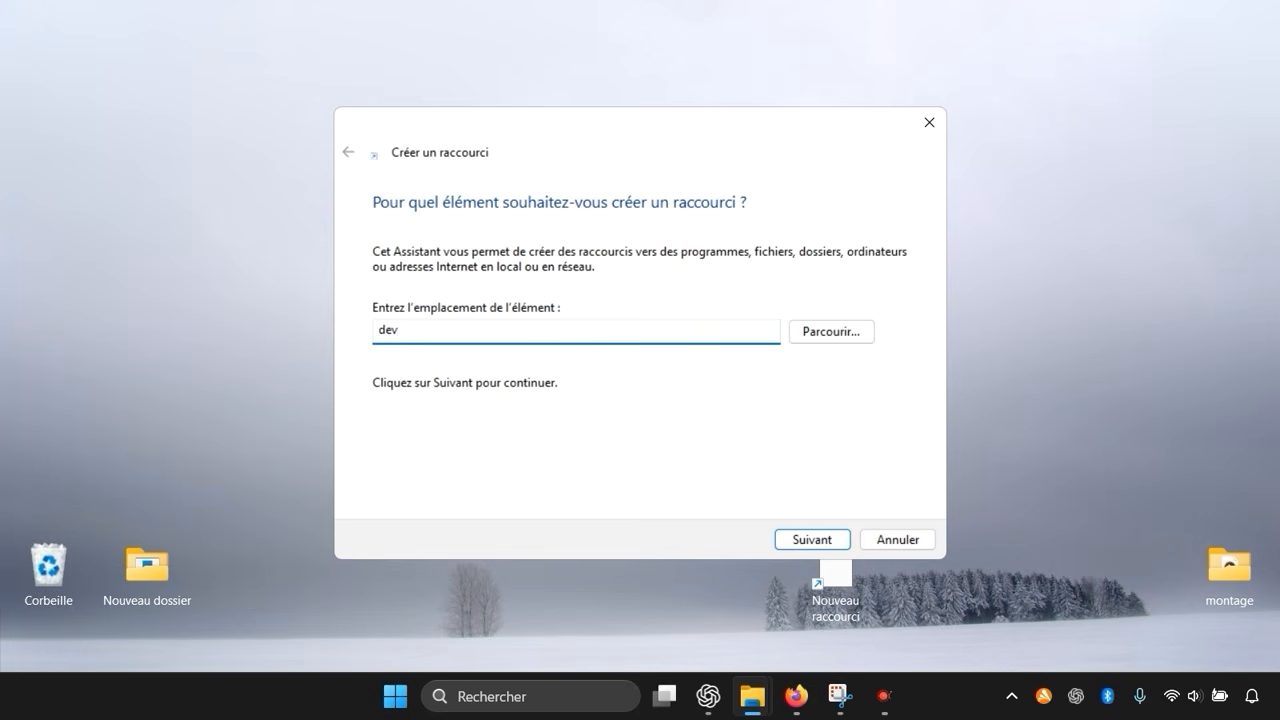
text(gmt.msc)
click(790, 540)
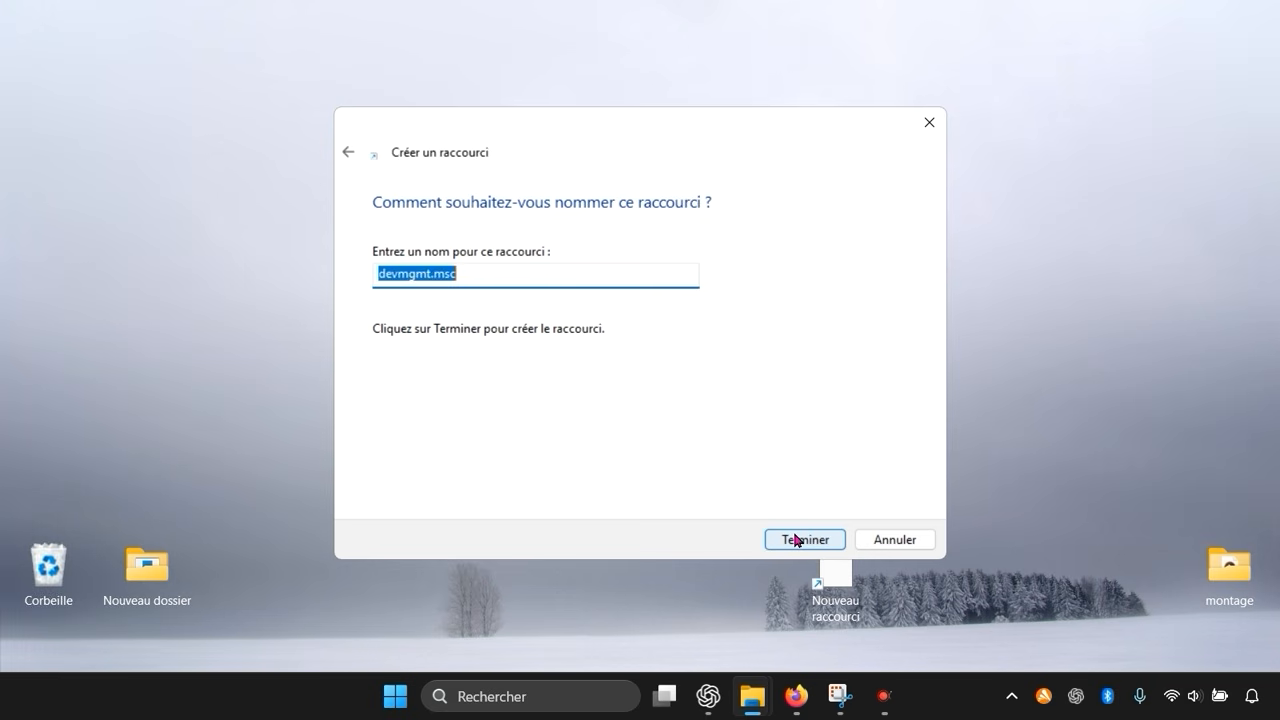
- Name the new shortcut Gestionnaire de périfériques and finish creating it
text(ges)
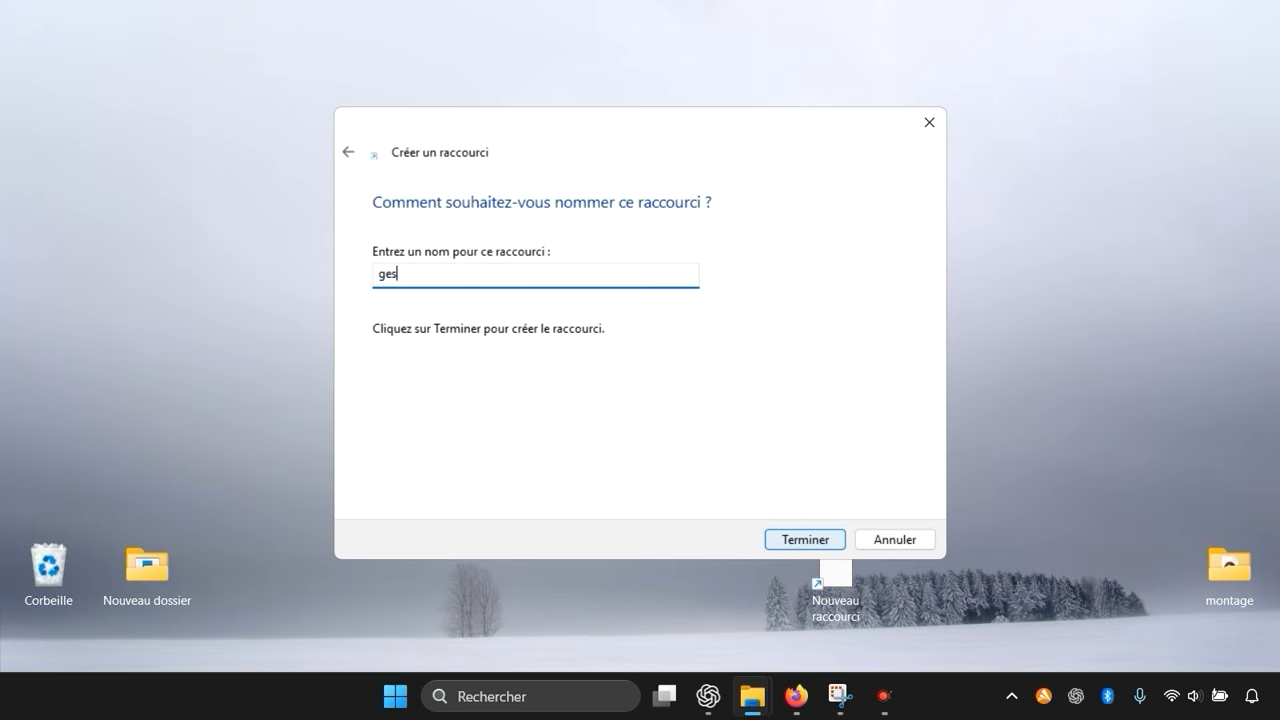
key(BackSpace)
key(BackSpace)
key(BackSpace)
text(Gestionnaire de périf)
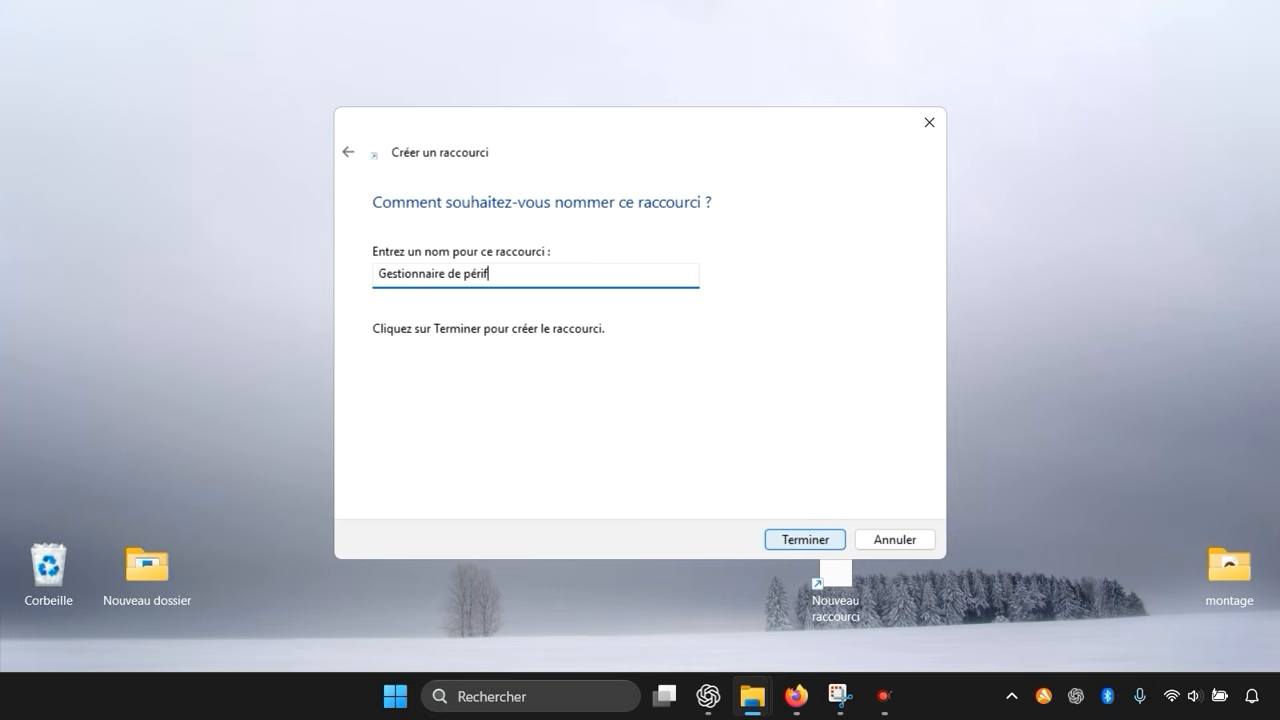
text(ériques)
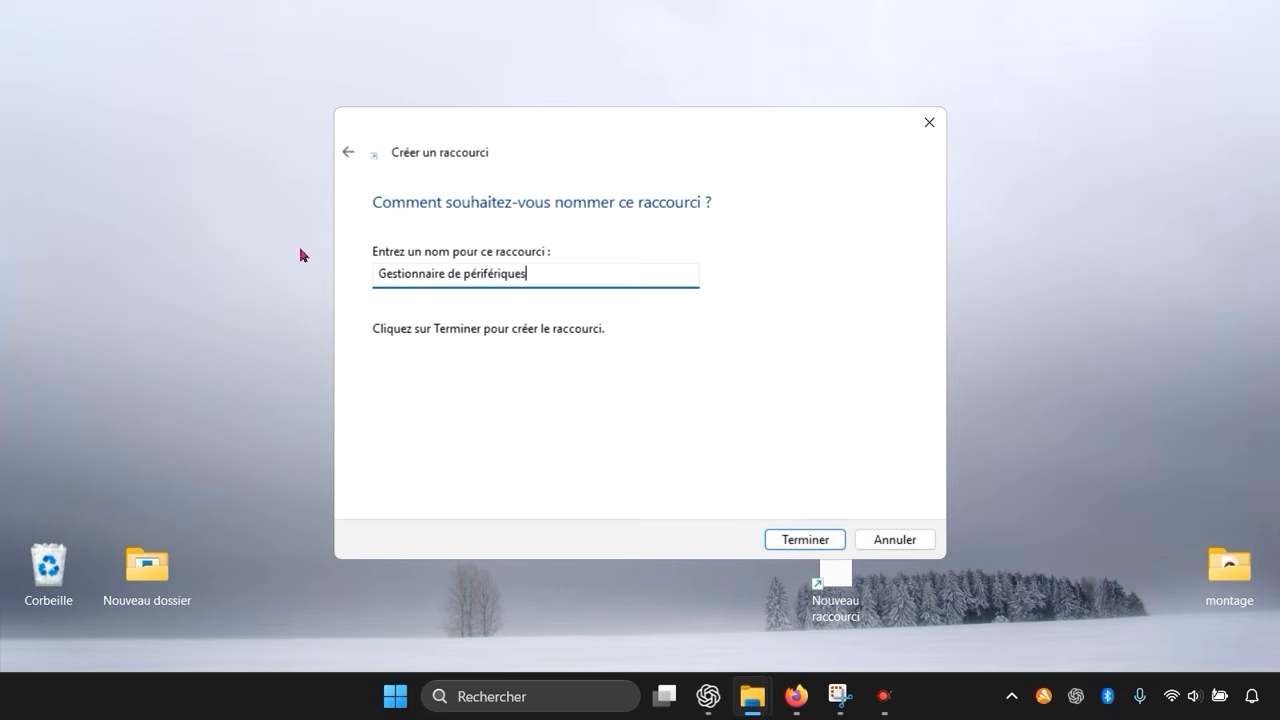
click(805, 539)
- Place the Gestionnaire de périfériques shortcut directly above REDEMARRER, then test it by opening and closing the device manager
drag(835, 572, 557, 165)
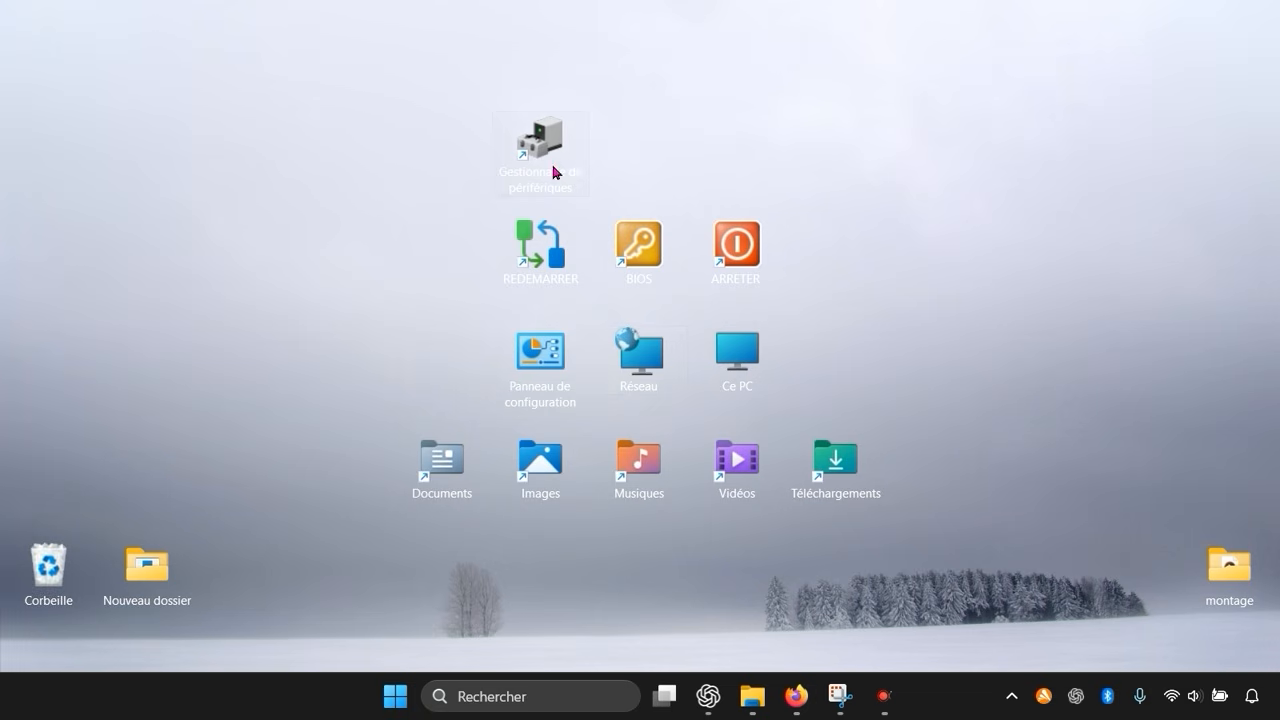
double_click(558, 165)
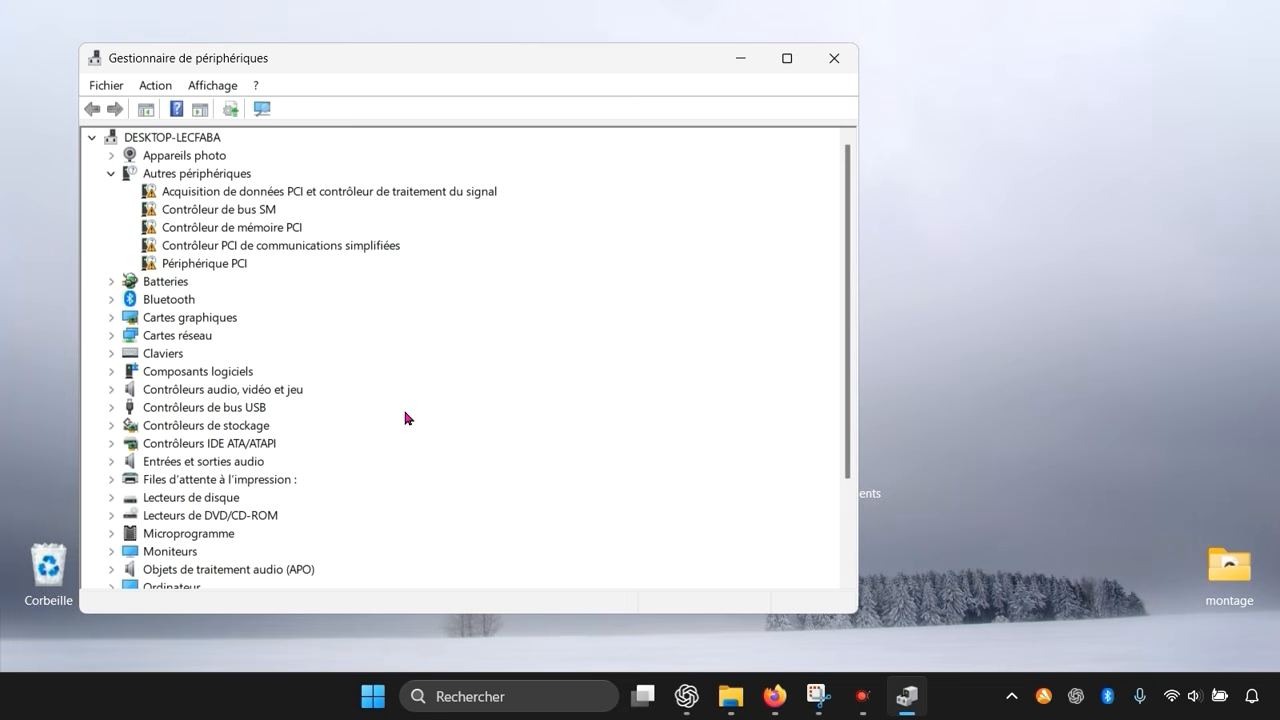
key(alt+F4)
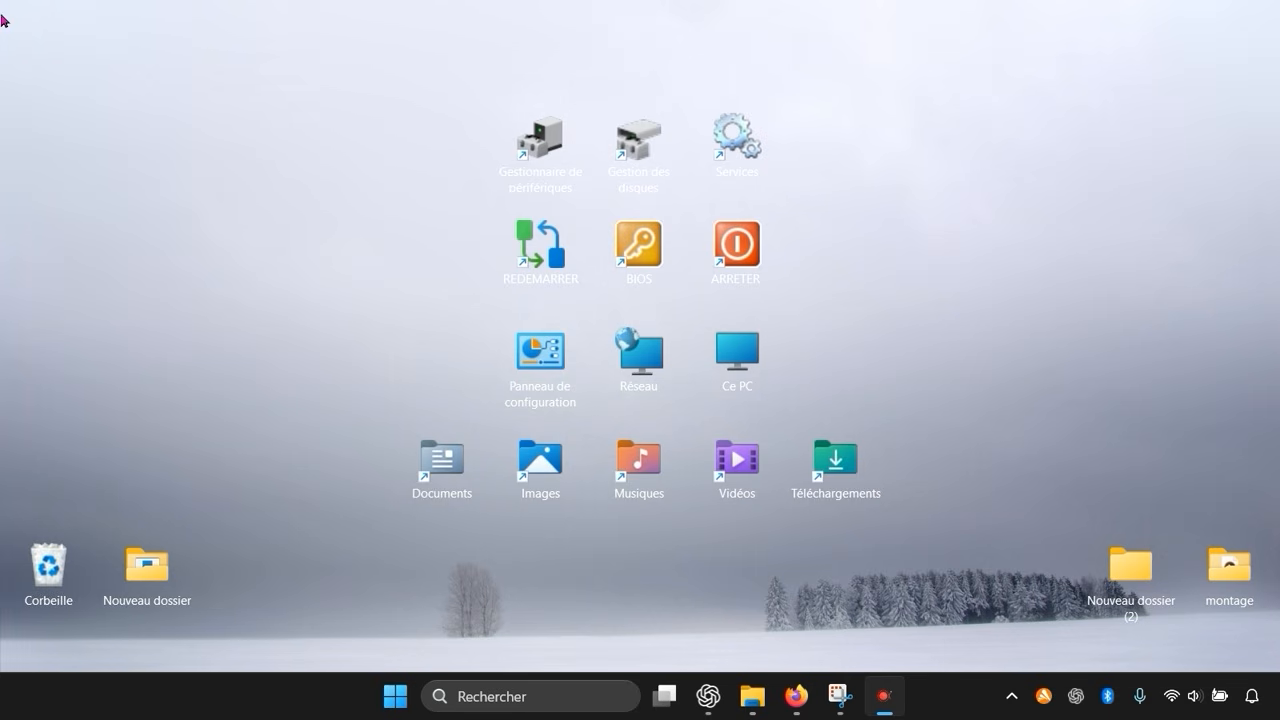
- Start a new desktop shortcut with taskmgr as the item location and proceed to naming it
right_click(519, 549)
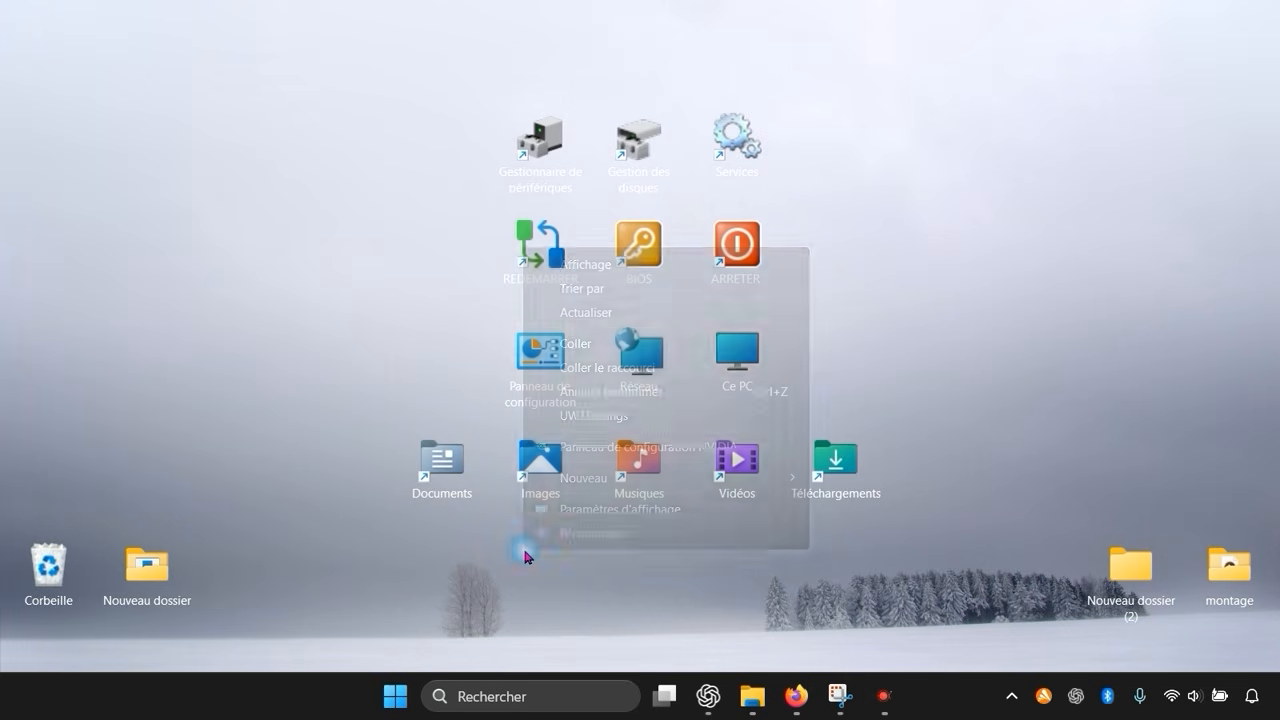
mouse_move(651, 477)
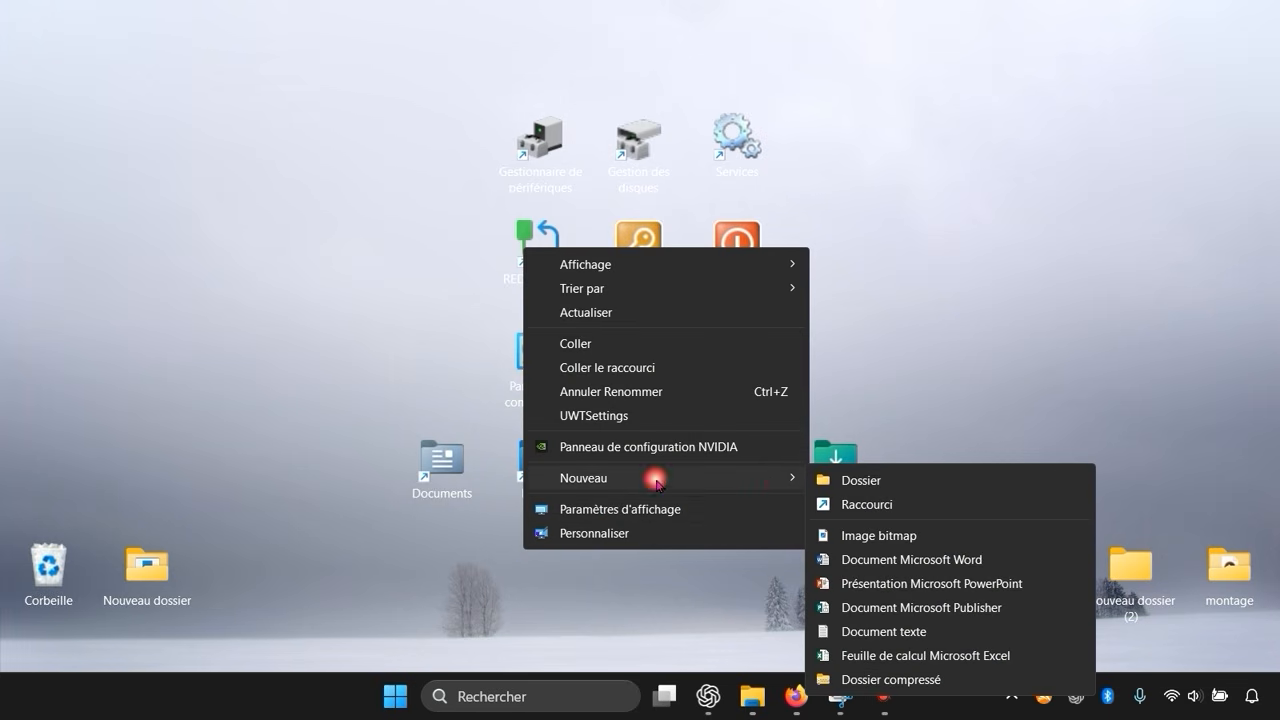
click(914, 504)
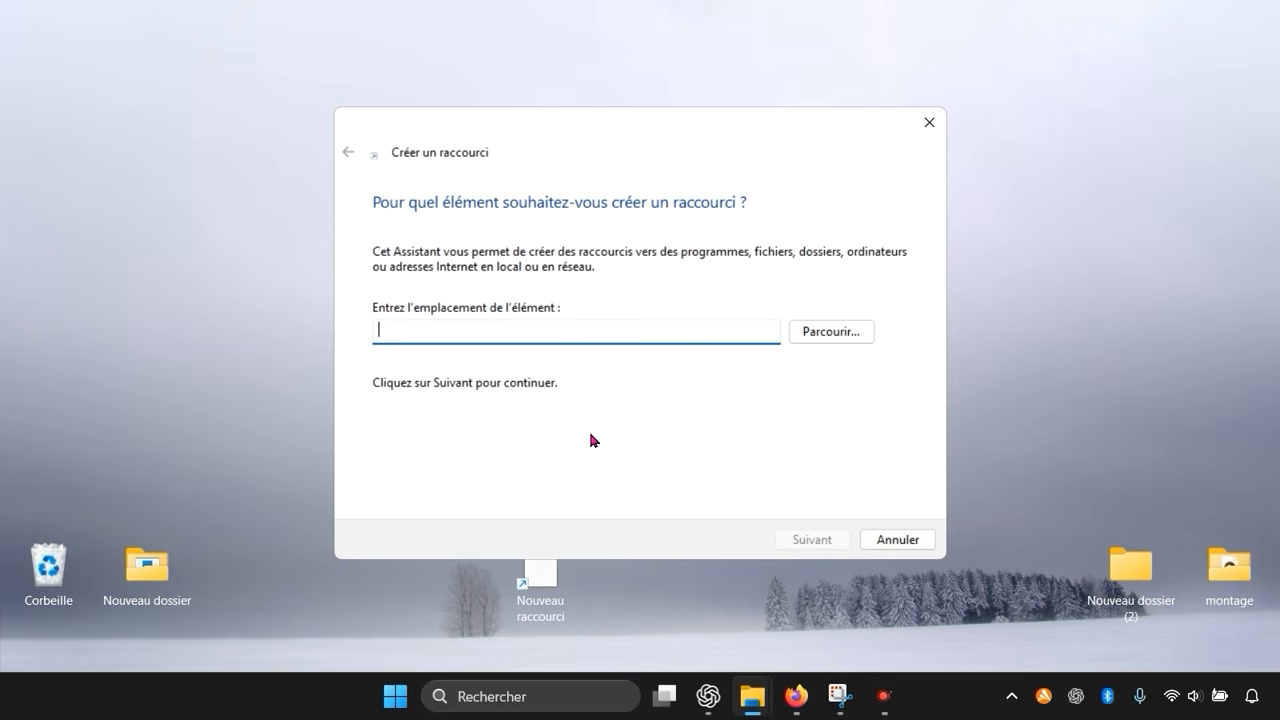
text(ta)
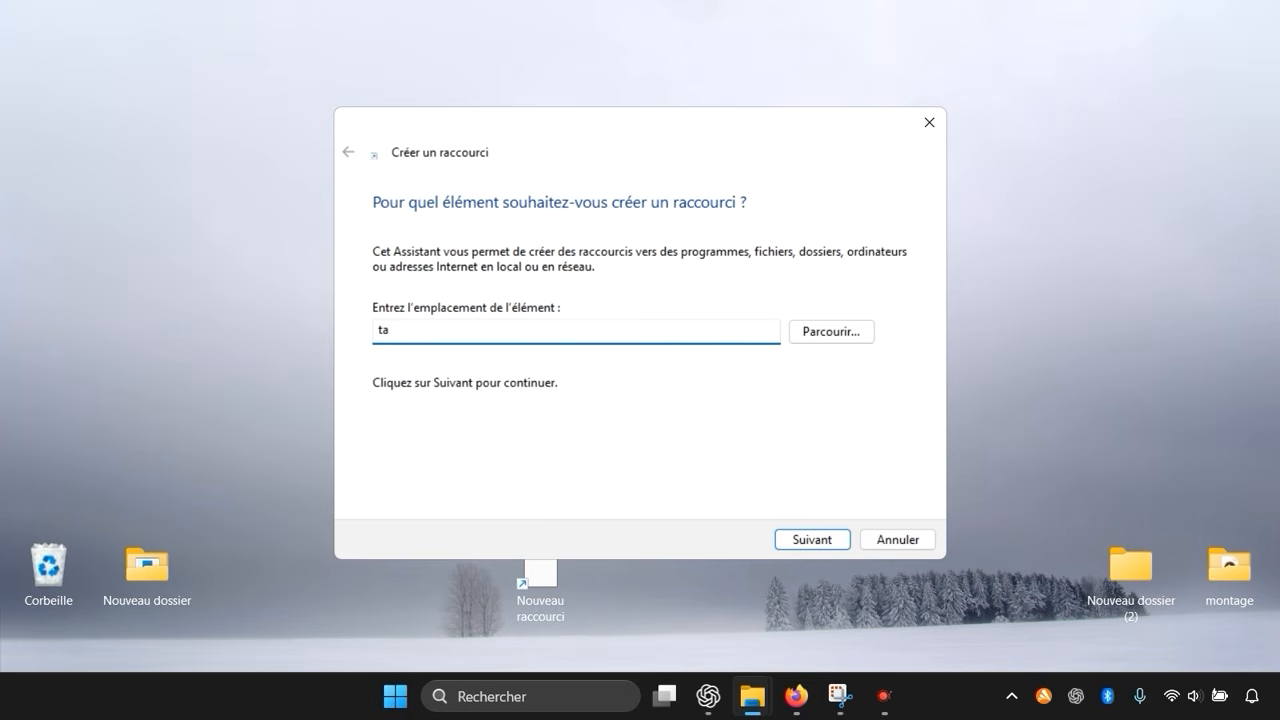
text(ck)
key(BackSpace)
key(BackSpace)
text(skmgr)
key(Return)
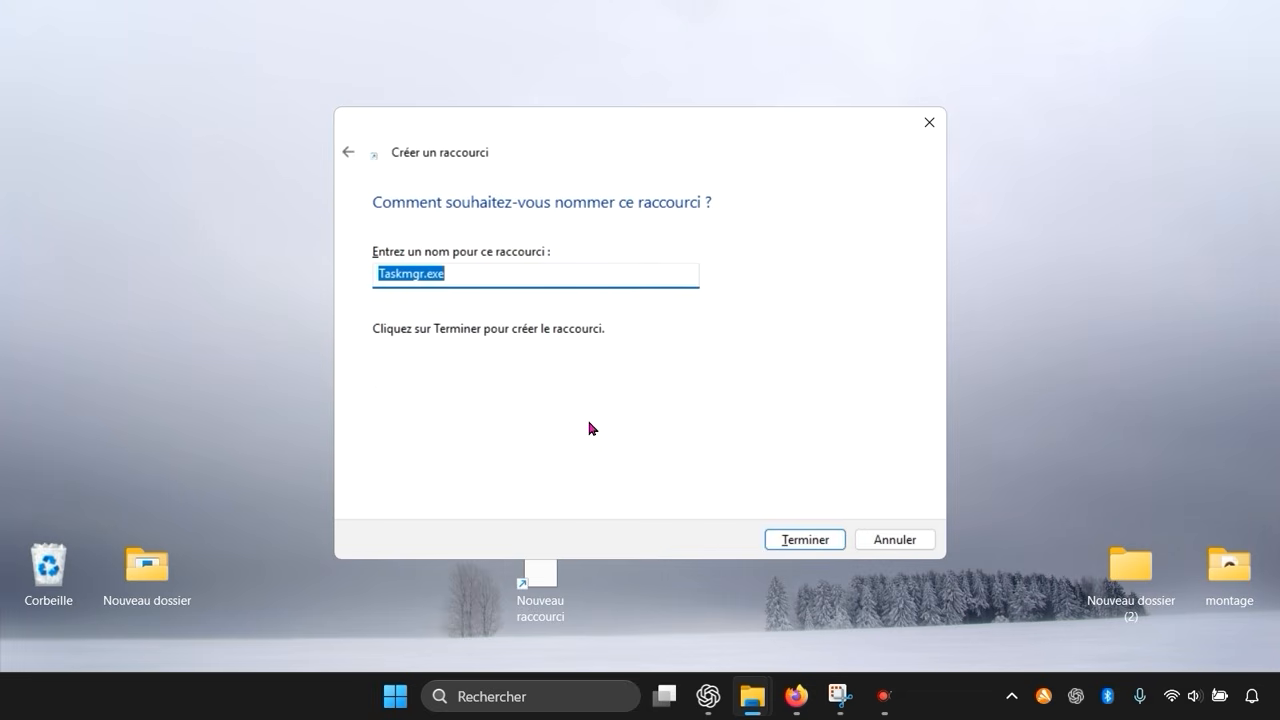
- Name the new shortcut Gestionnaire des taches and finish creating it
text(G)
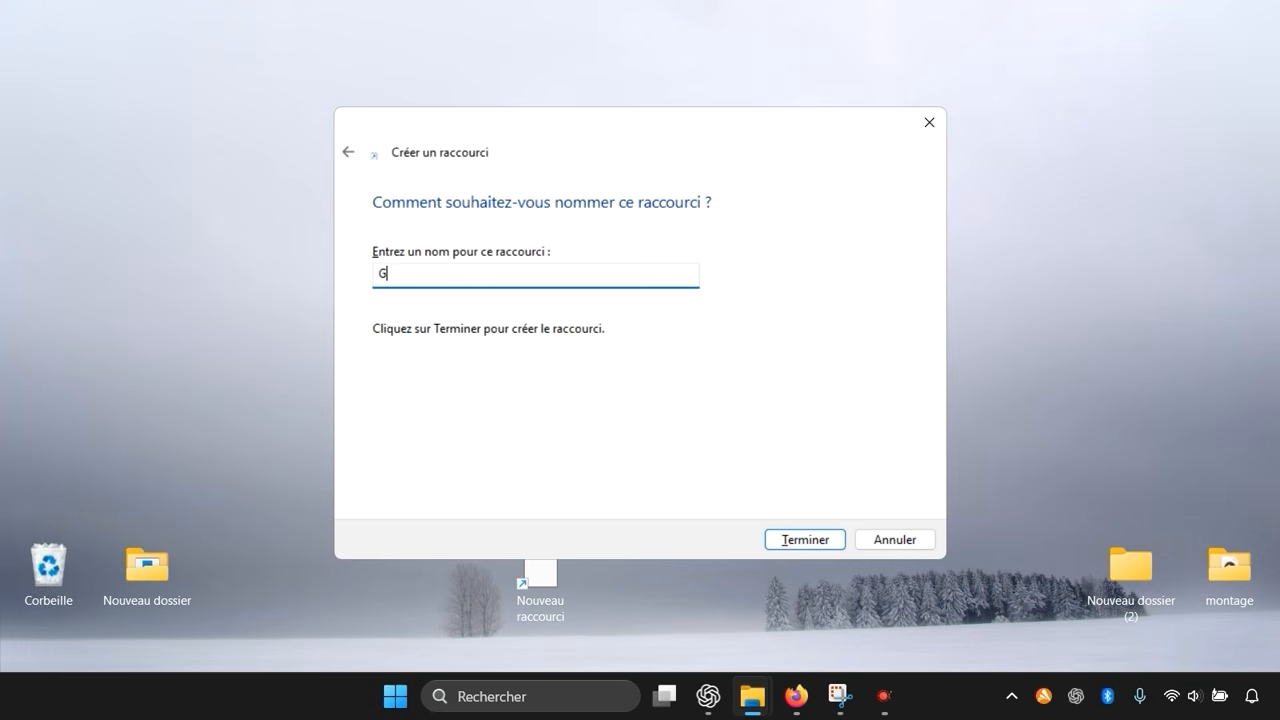
text(estionnaire des taches)
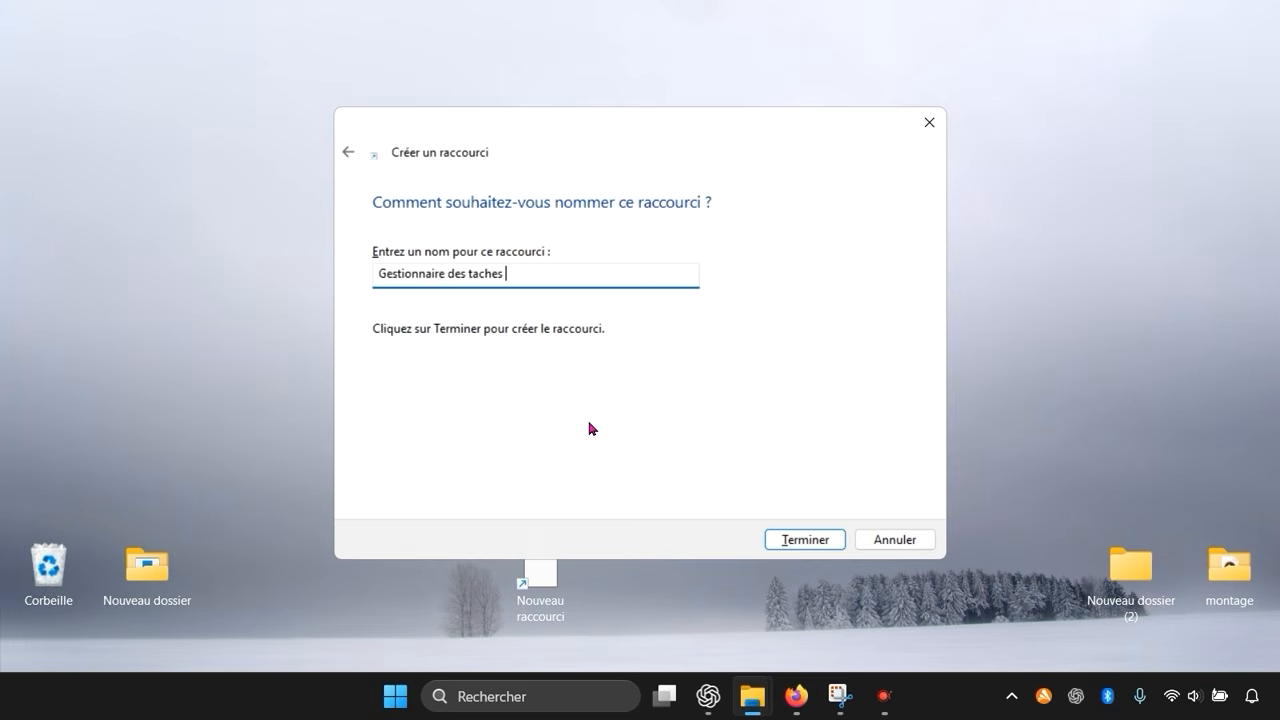
key(Return)
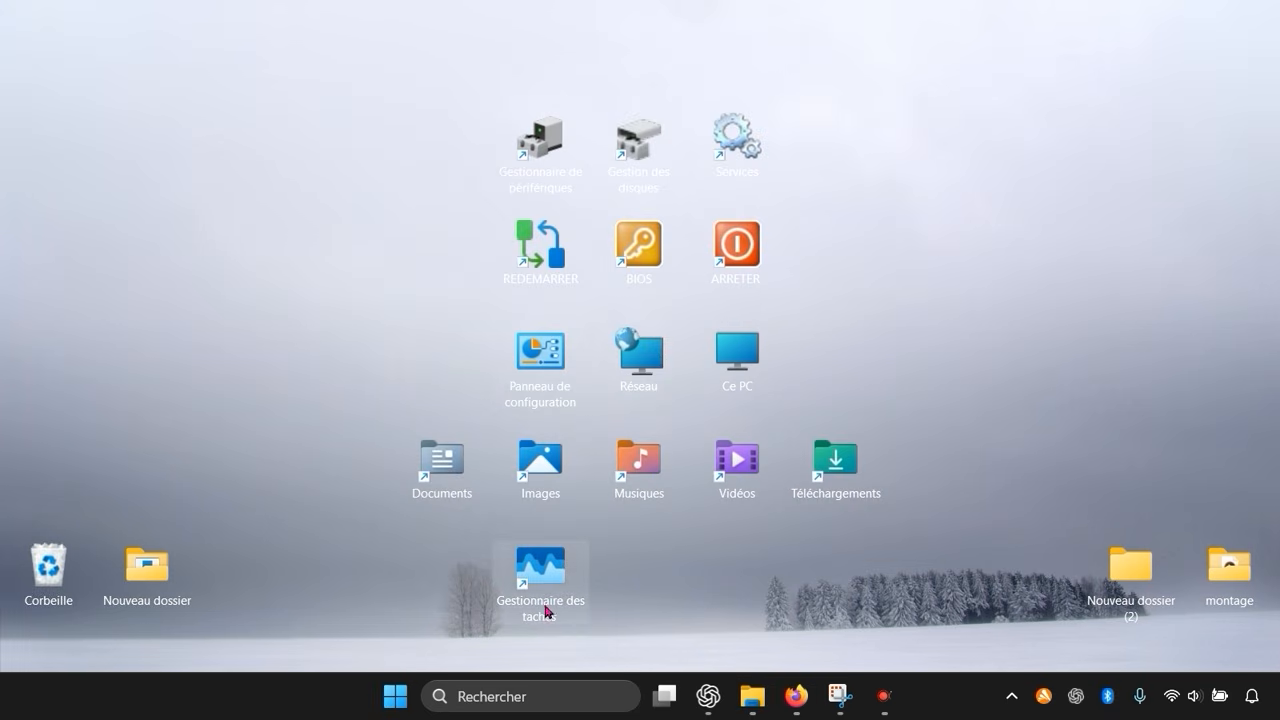
- Place the Gestionnaire des taches shortcut directly beneath Musiques, then test it by opening and closing the task manager
drag(546, 608, 645, 590)
mouse_move(796, 694)
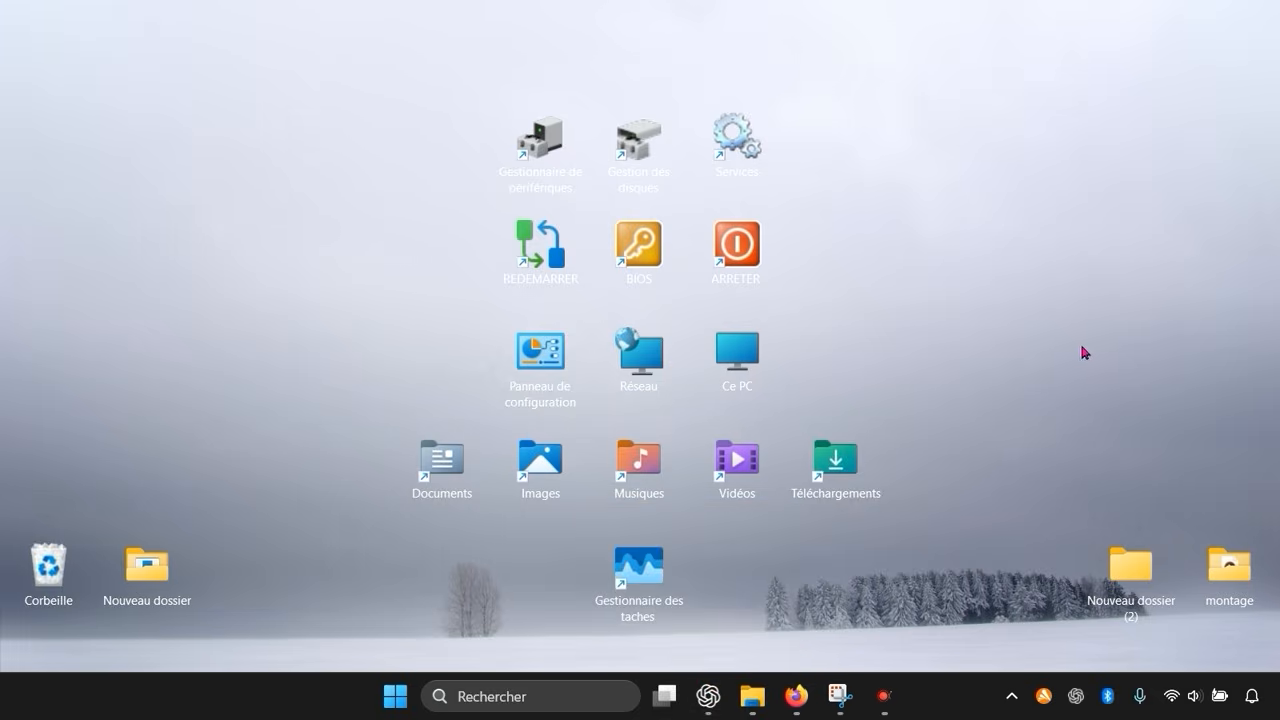
double_click(640, 578)
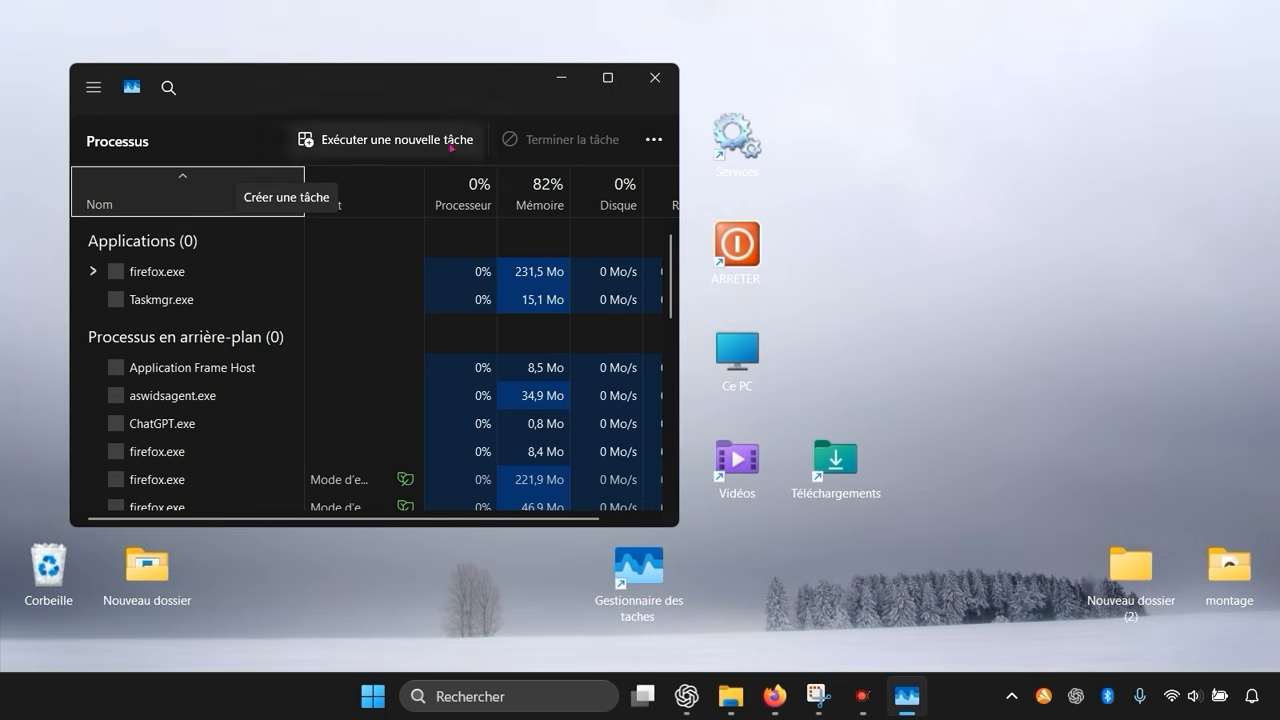
click(657, 78)
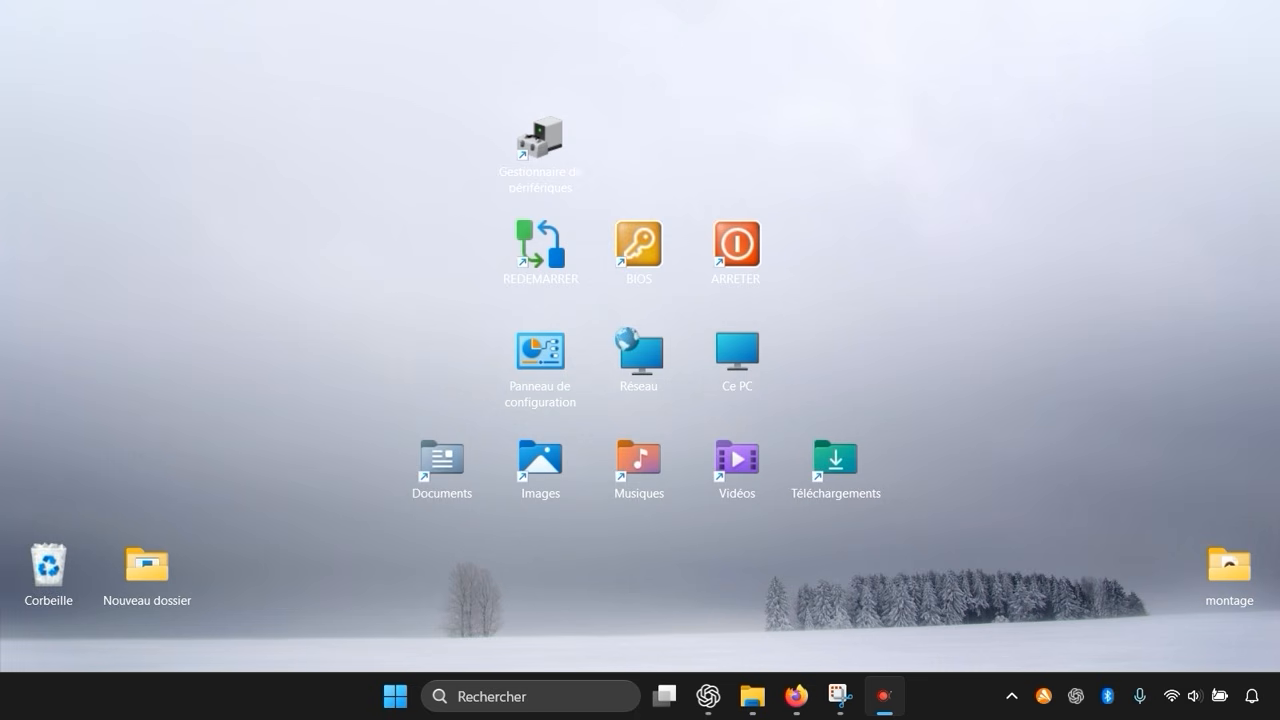
- Start a new desktop shortcut with diskmgmt.msc as the item location and proceed to naming it
right_click(886, 305)
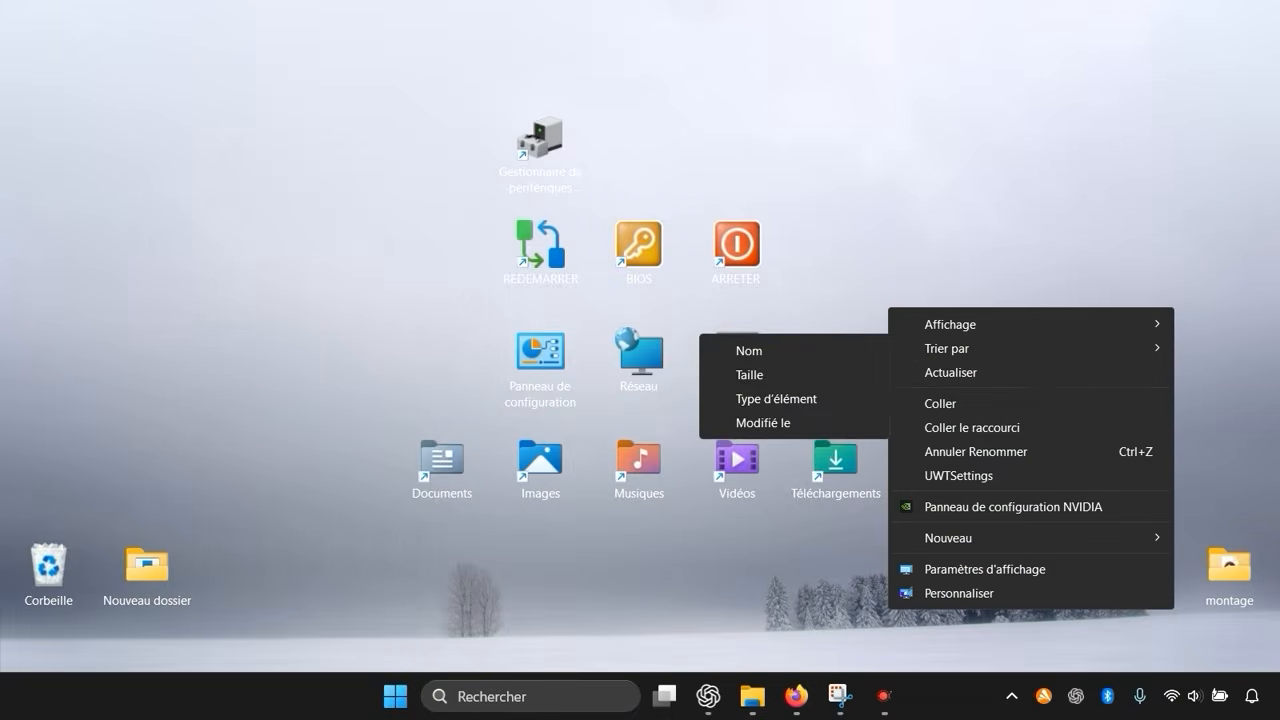
mouse_move(961, 527)
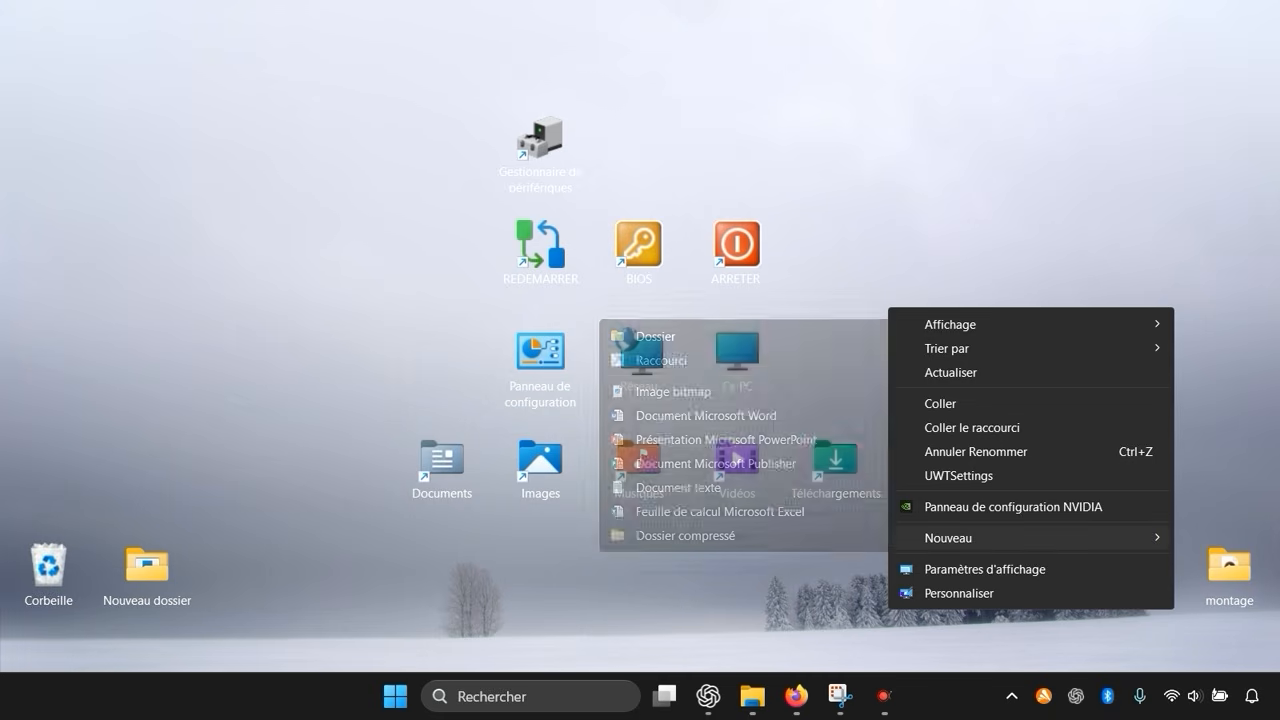
click(720, 360)
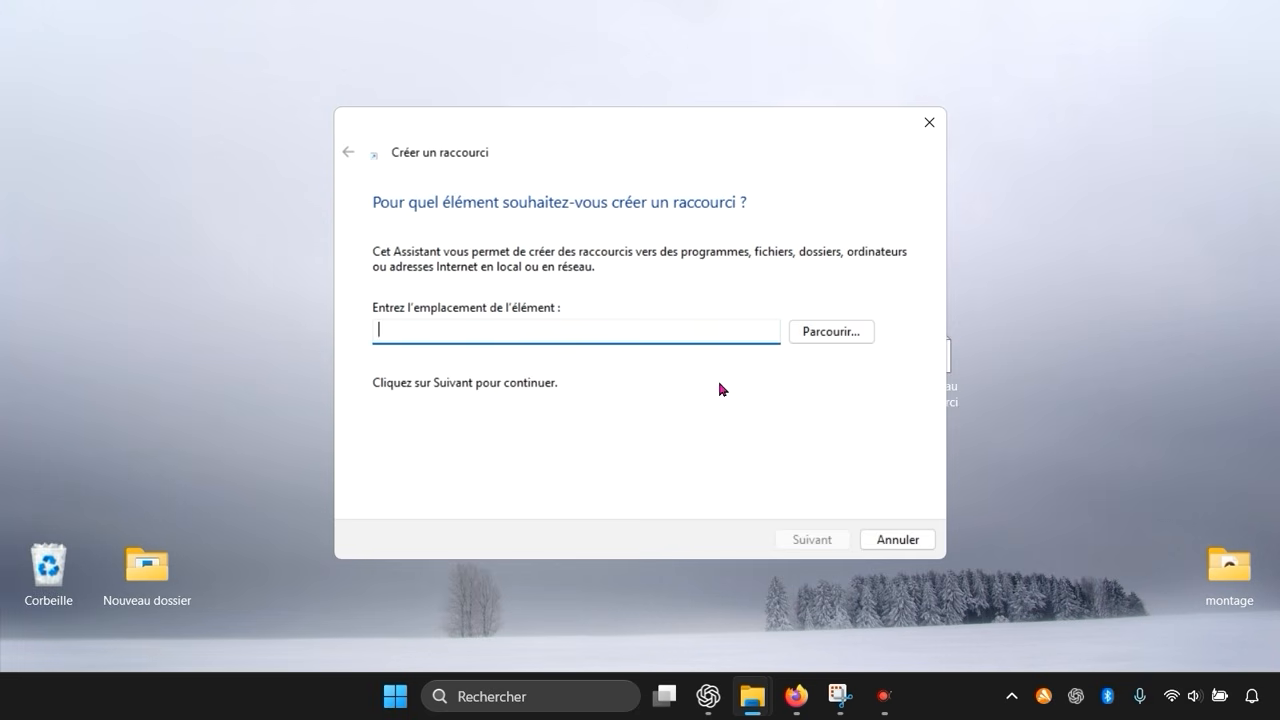
text(disk)
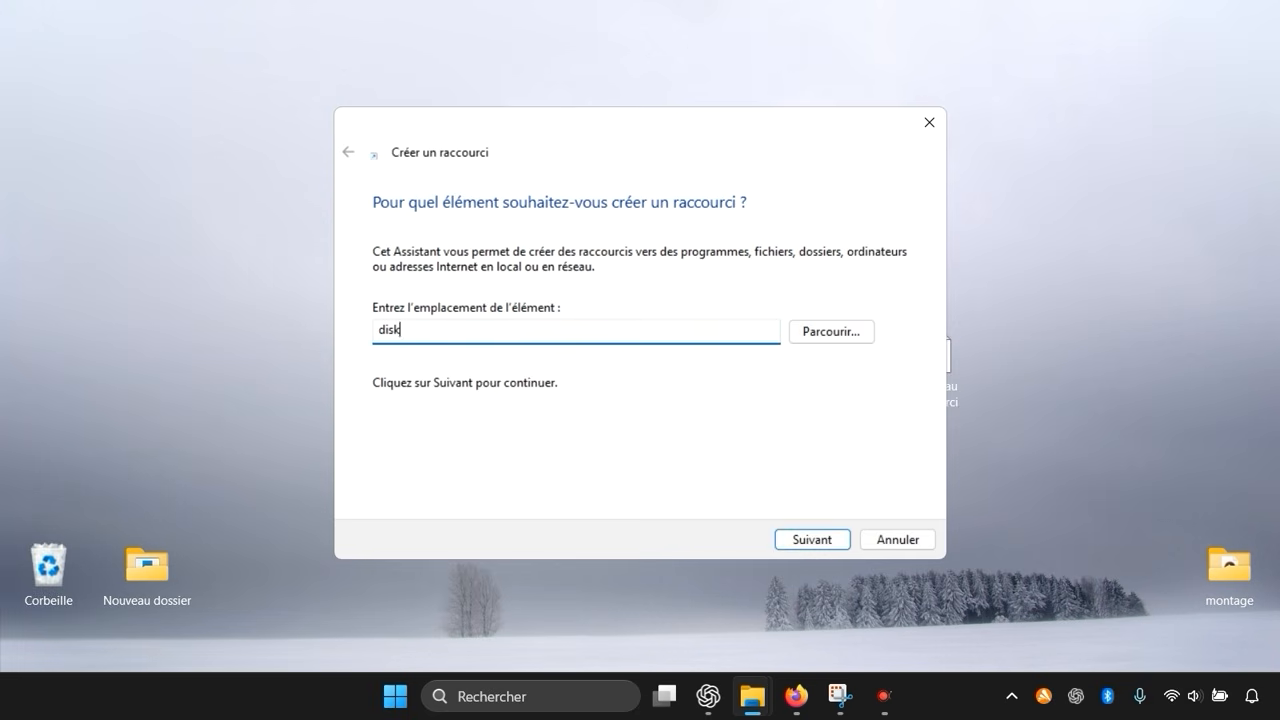
text(mgmt.msc)
click(806, 546)
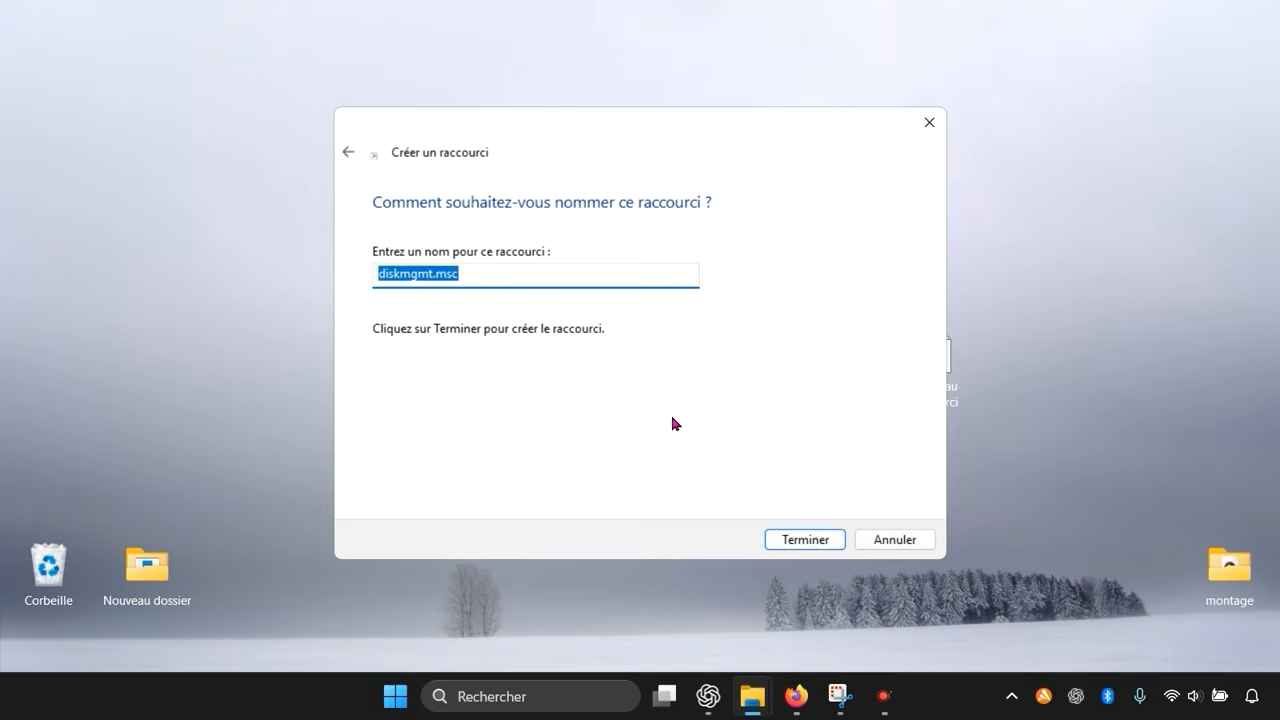
- Name the new shortcut Gestion des disques and finish creating it
text(gesti)
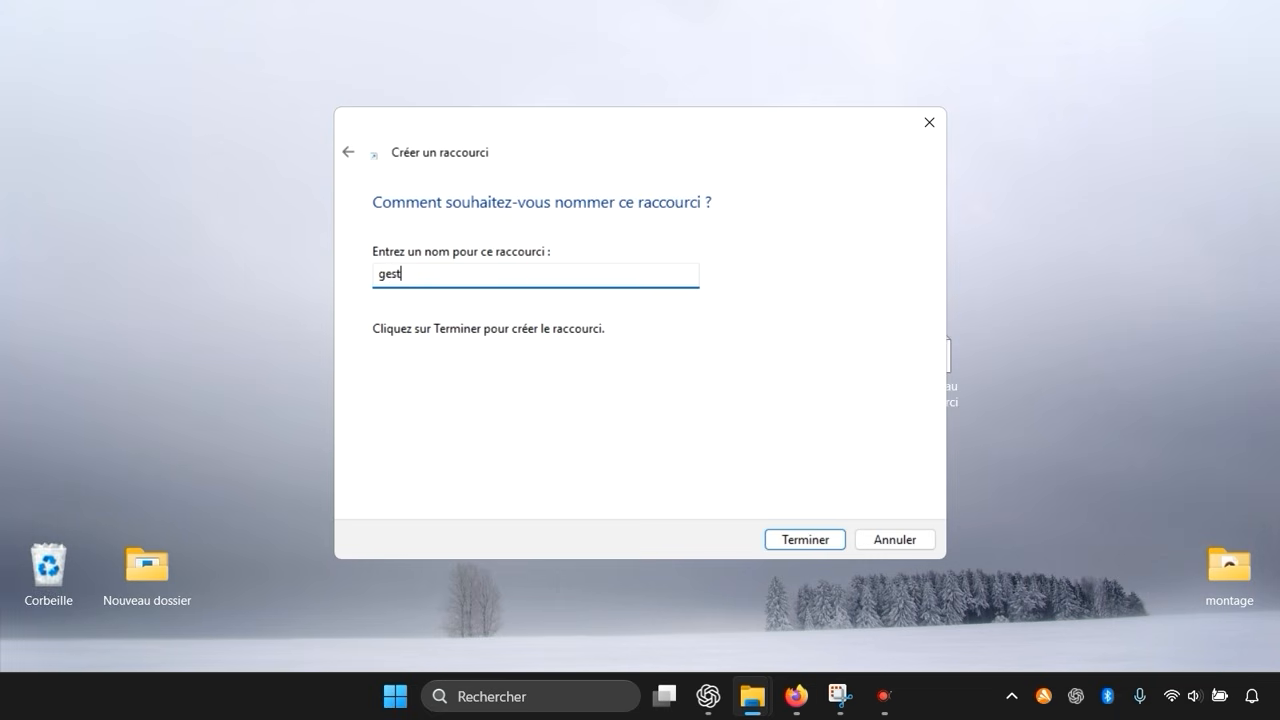
key(BackSpace)
key(BackSpace)
key(BackSpace)
key(BackSpace)
key(BackSpace)
text(Gestion des disques)
click(810, 539)
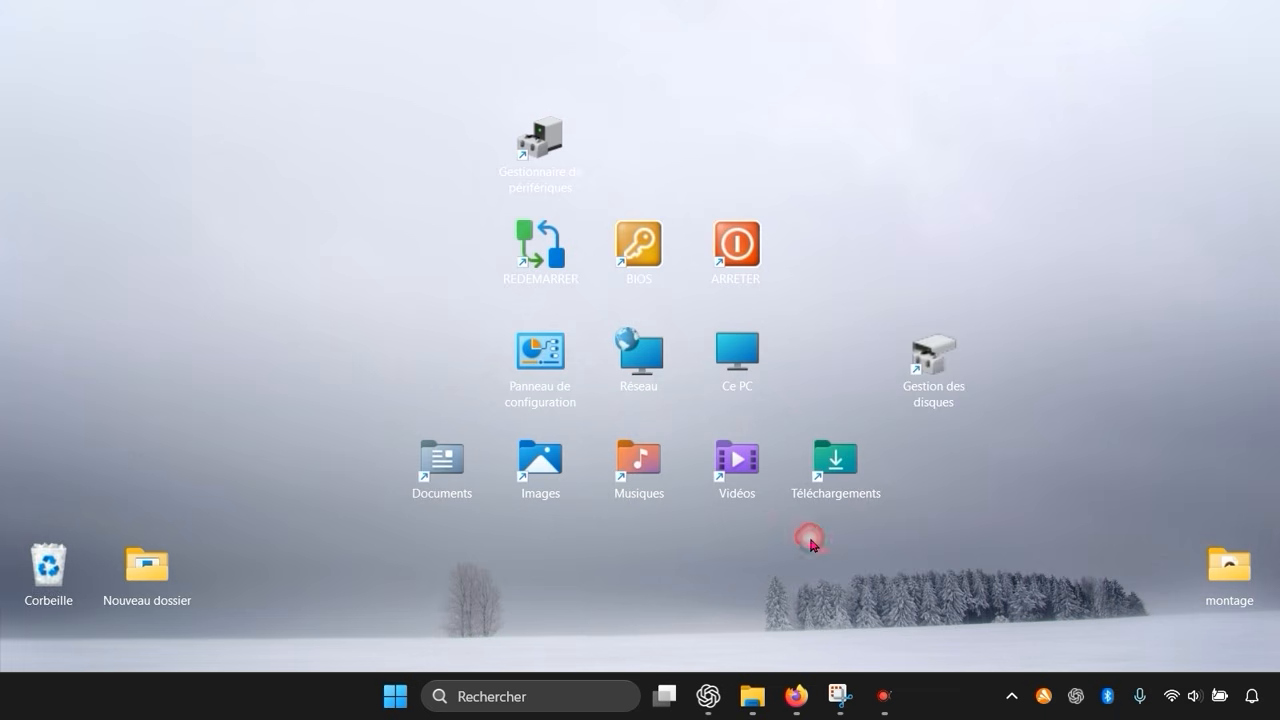
- Place the Gestion des disques shortcut directly above BIOS, beside Gestionnaire de périfériques, and test it by opening and closing disk management
drag(953, 370, 636, 166)
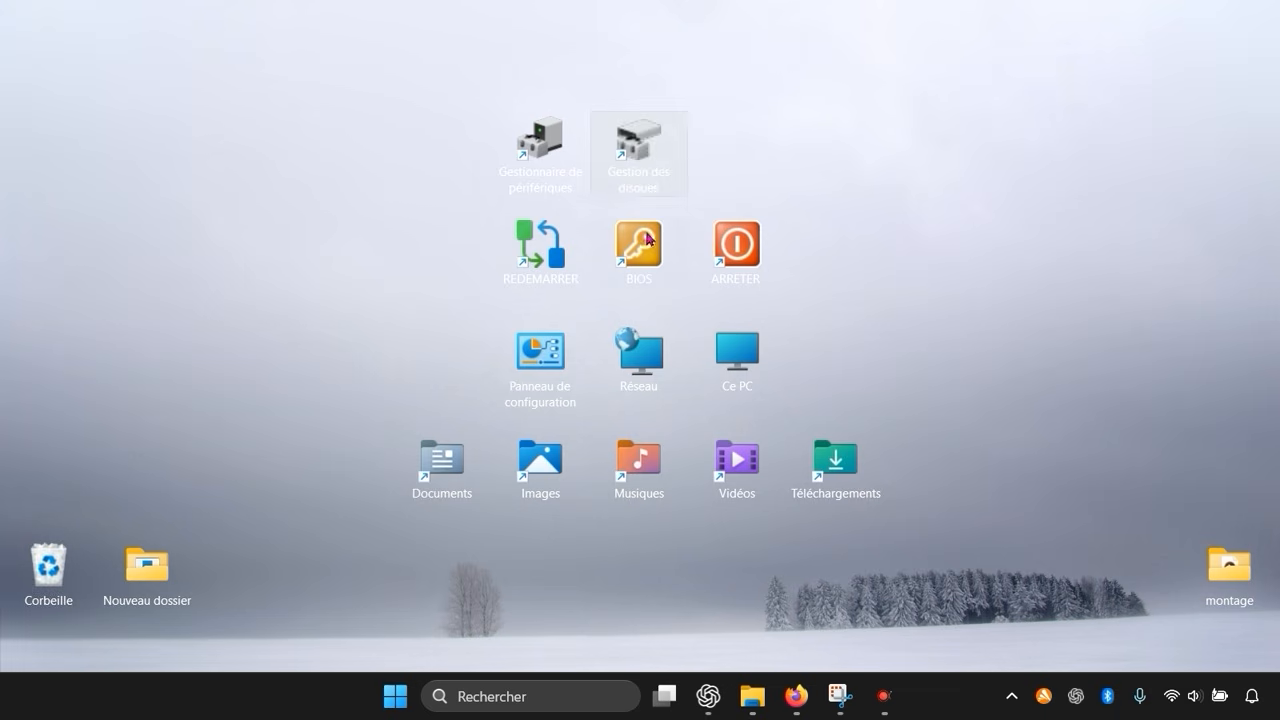
double_click(663, 171)
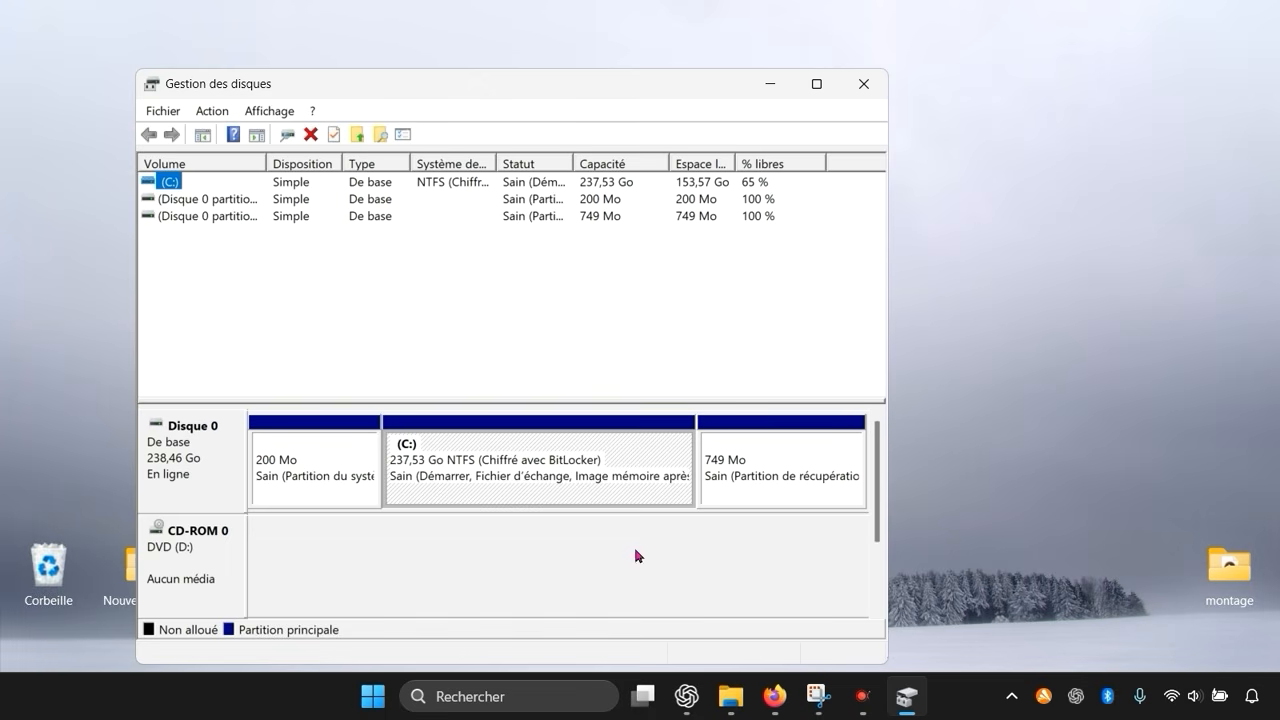
click(864, 90)
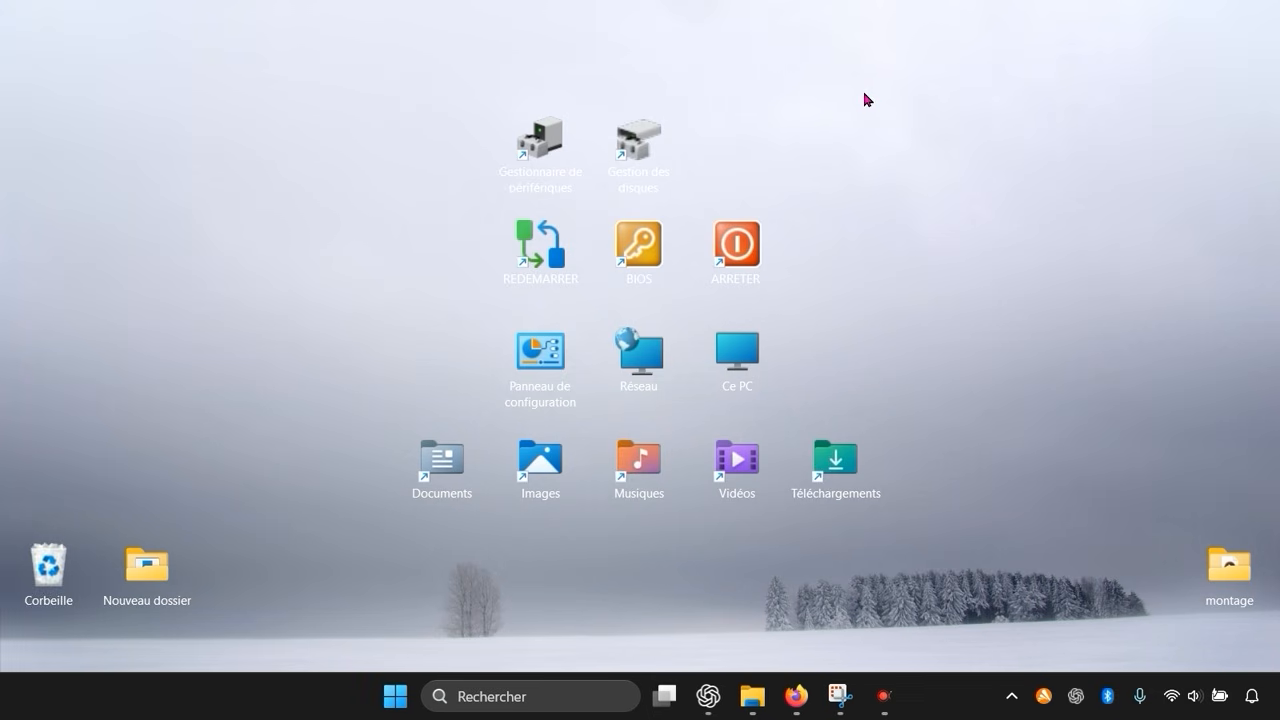
- Start a new desktop shortcut in the free spot above ARRETER with services.msc as the item location and proceed to naming it
right_click(747, 147)
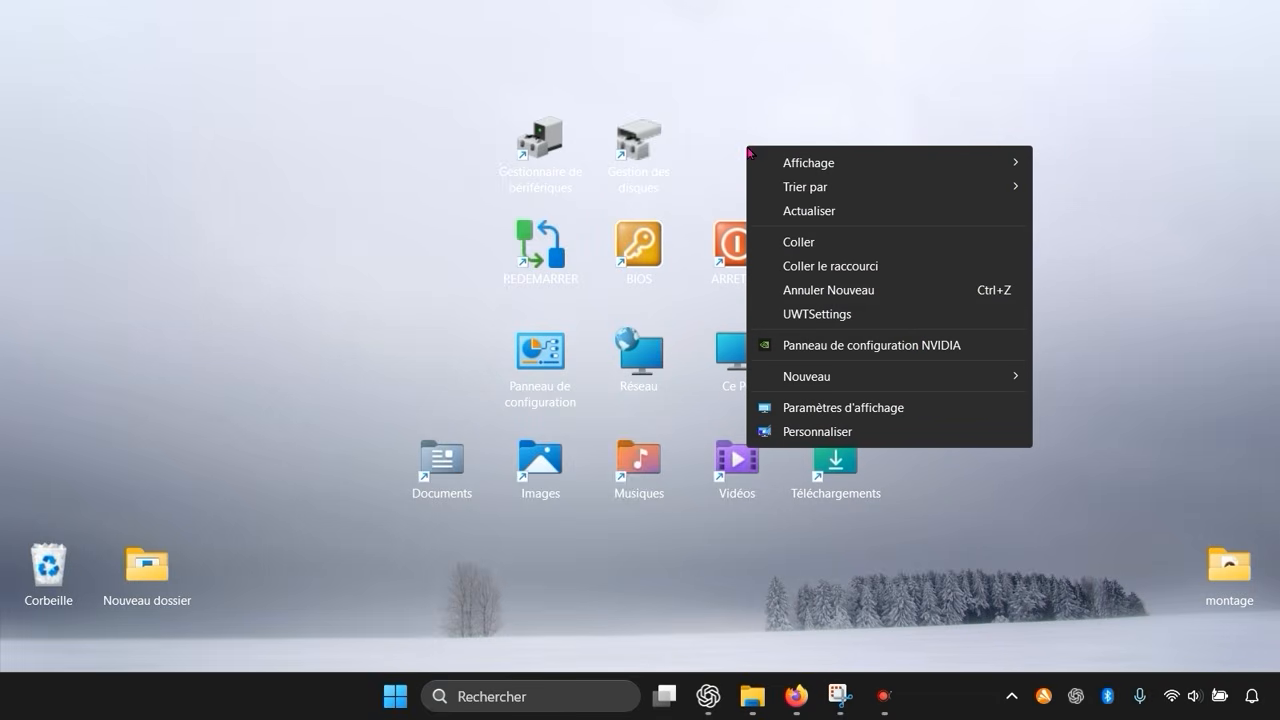
mouse_move(892, 386)
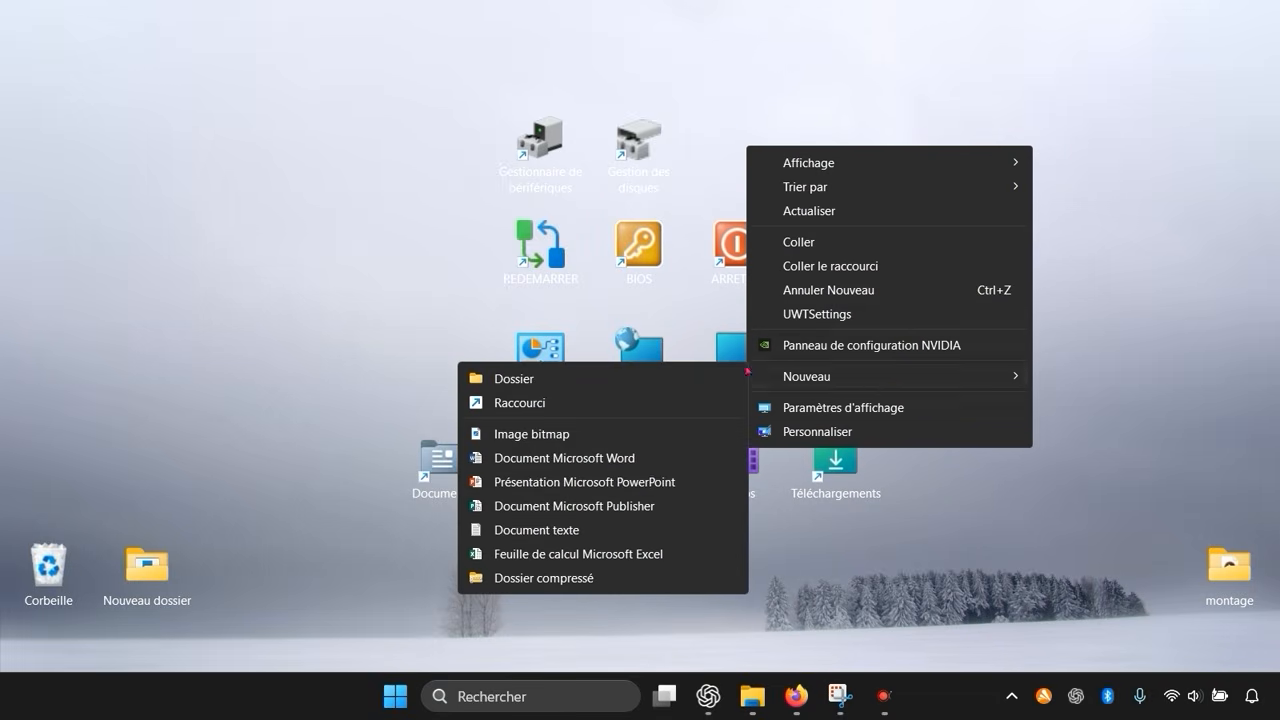
click(674, 405)
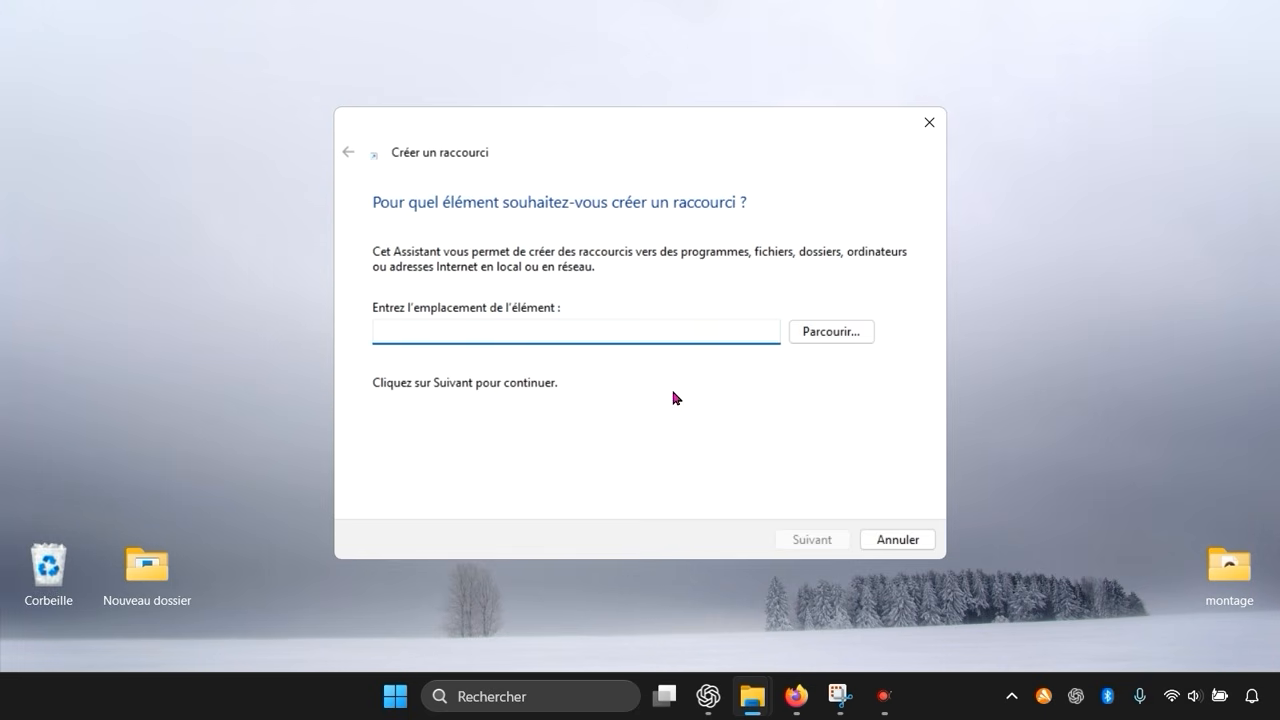
text(ser)
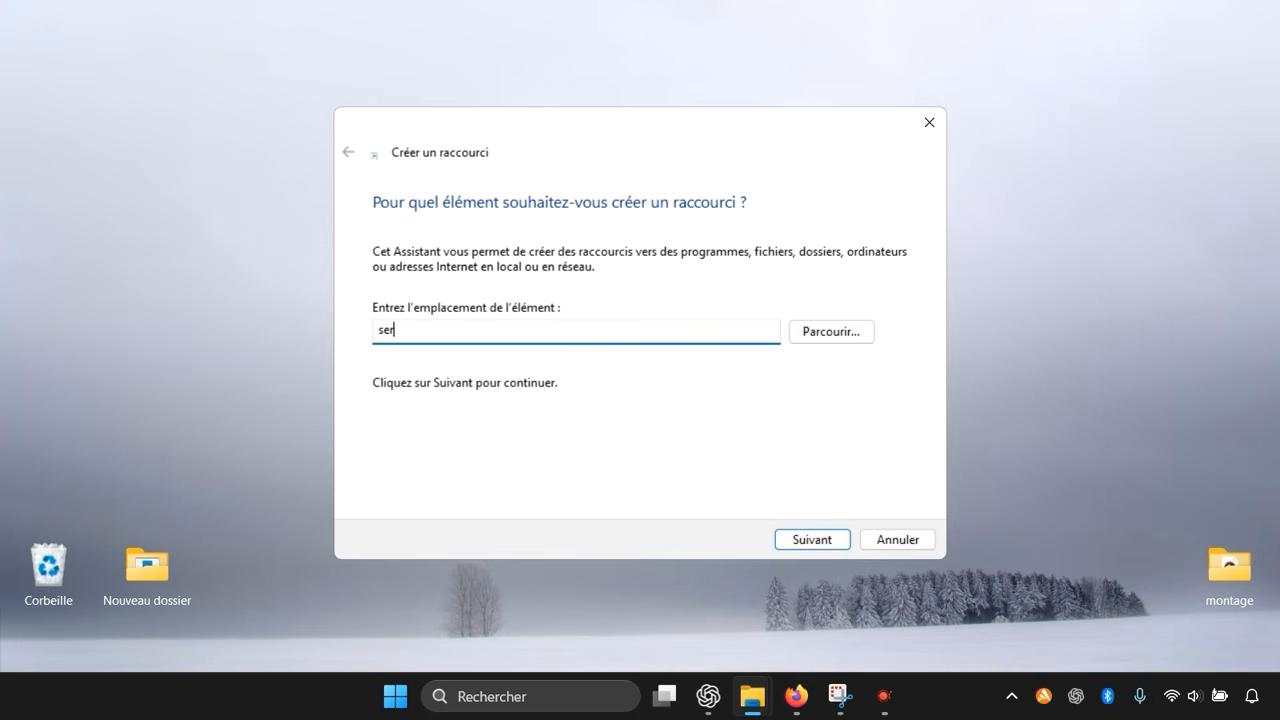
text(vices.msc)
click(812, 539)
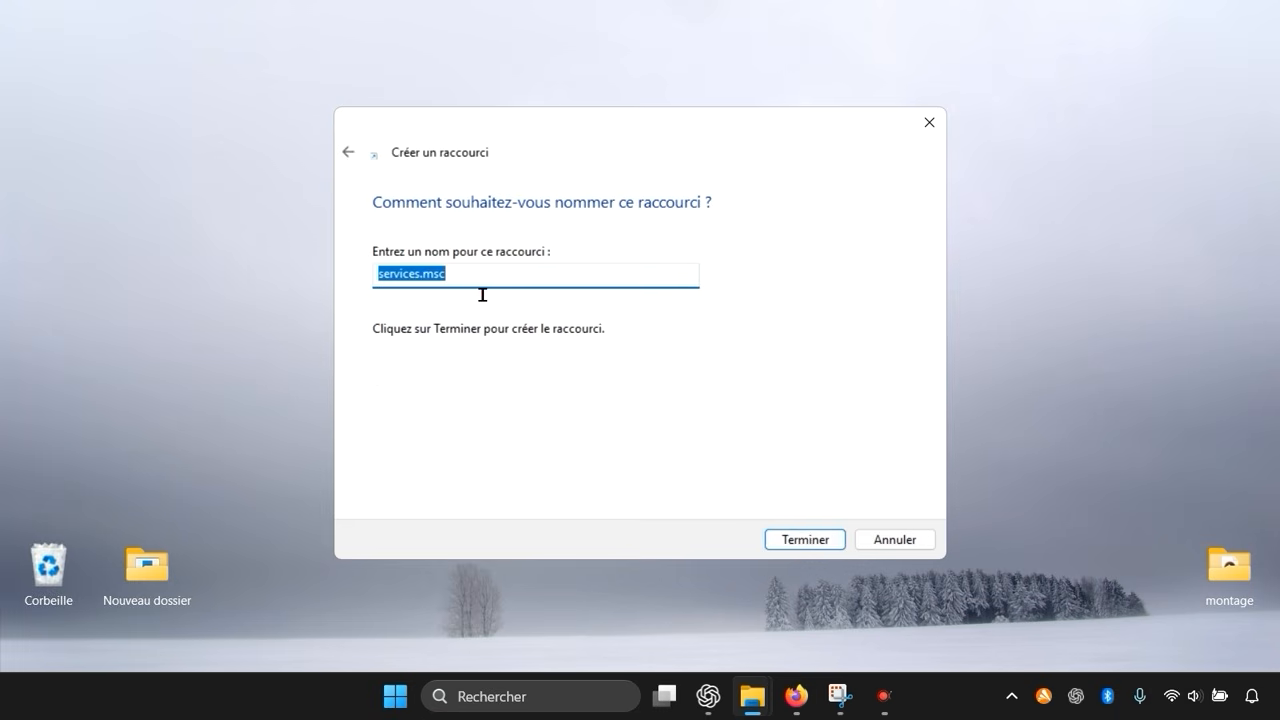
- Name the new shortcut Services and finish creating it
text(Ser)
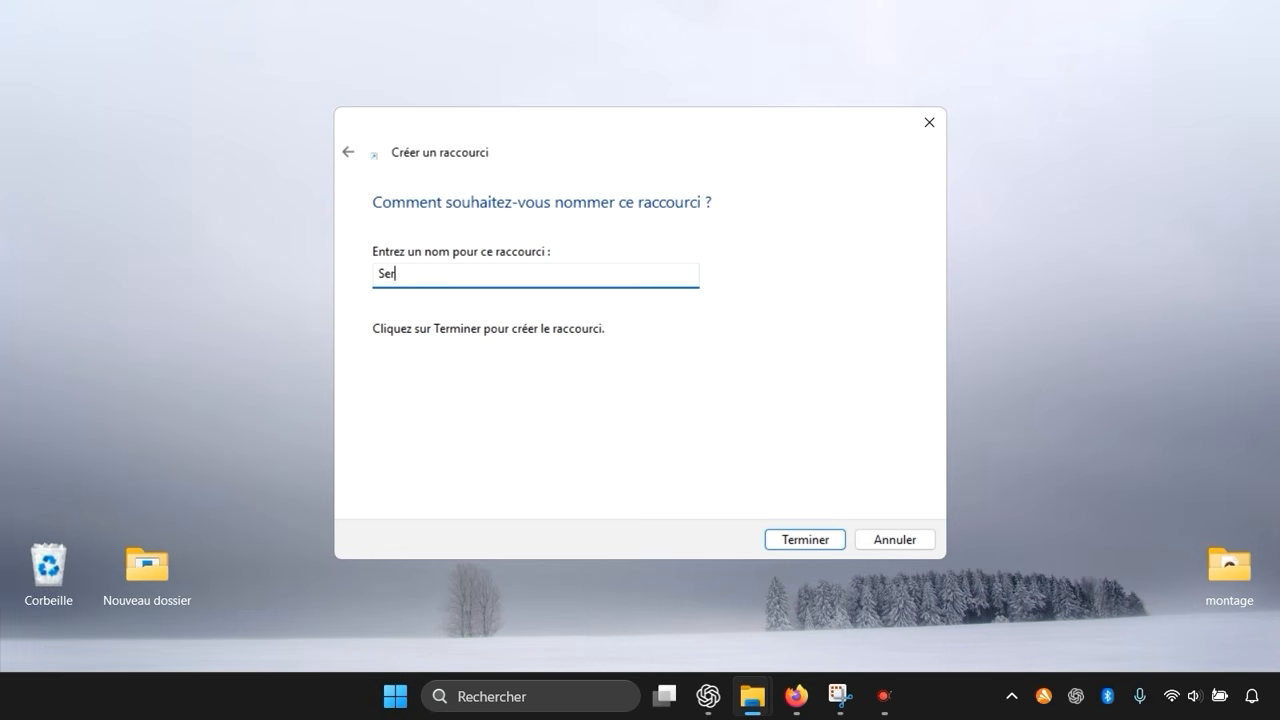
text(vices)
click(788, 542)
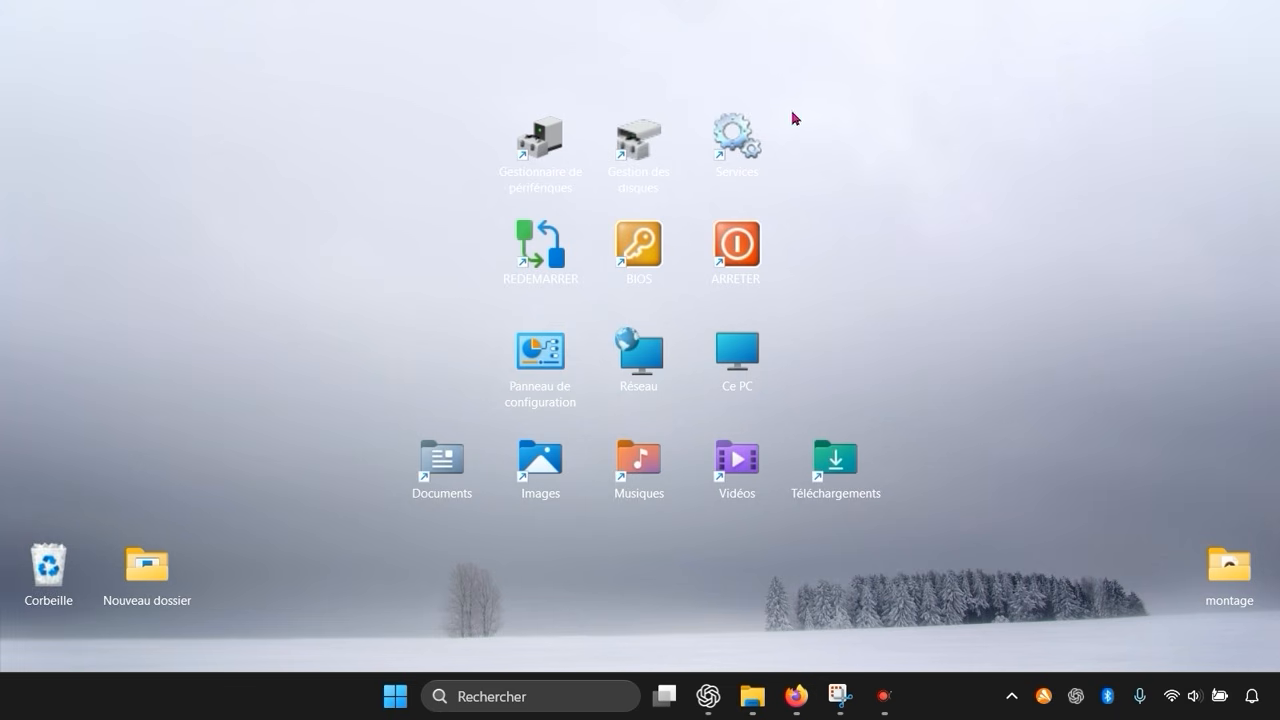
- Test the Services shortcut by opening it, browsing the list of local services and closing the window
double_click(737, 140)
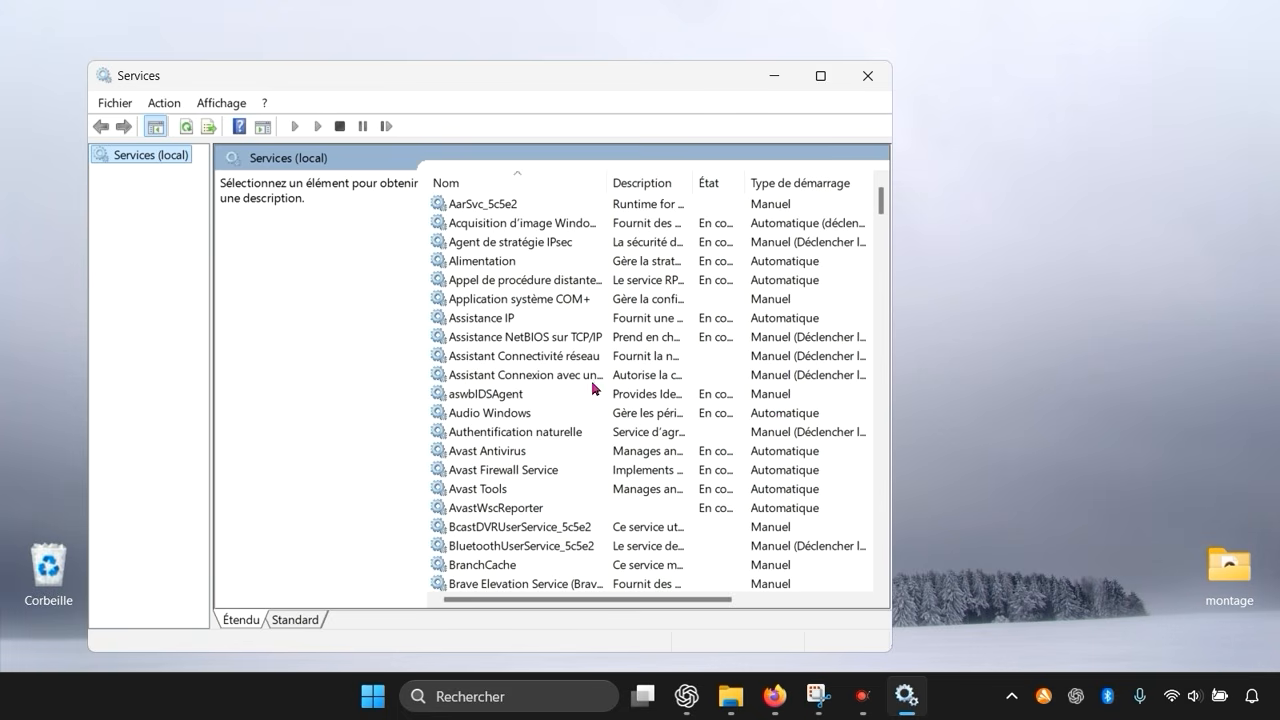
scroll(604, 408, down, 8)
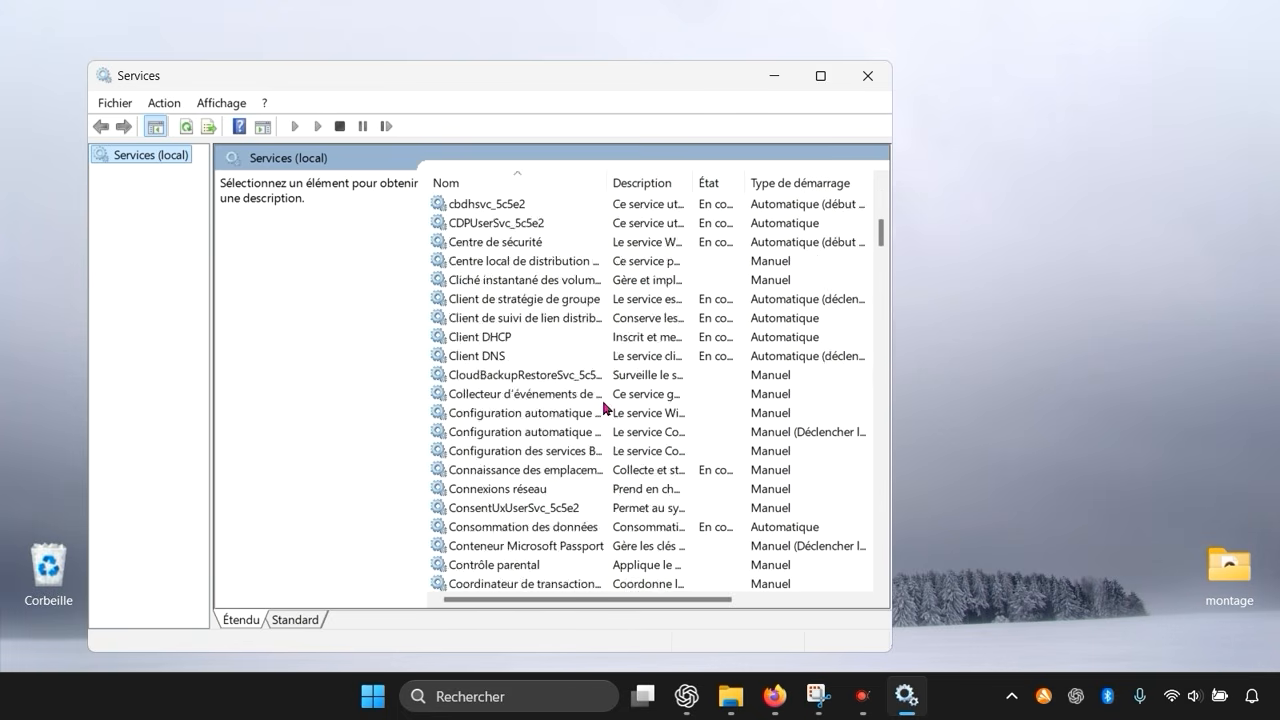
scroll(604, 408, up, 8)
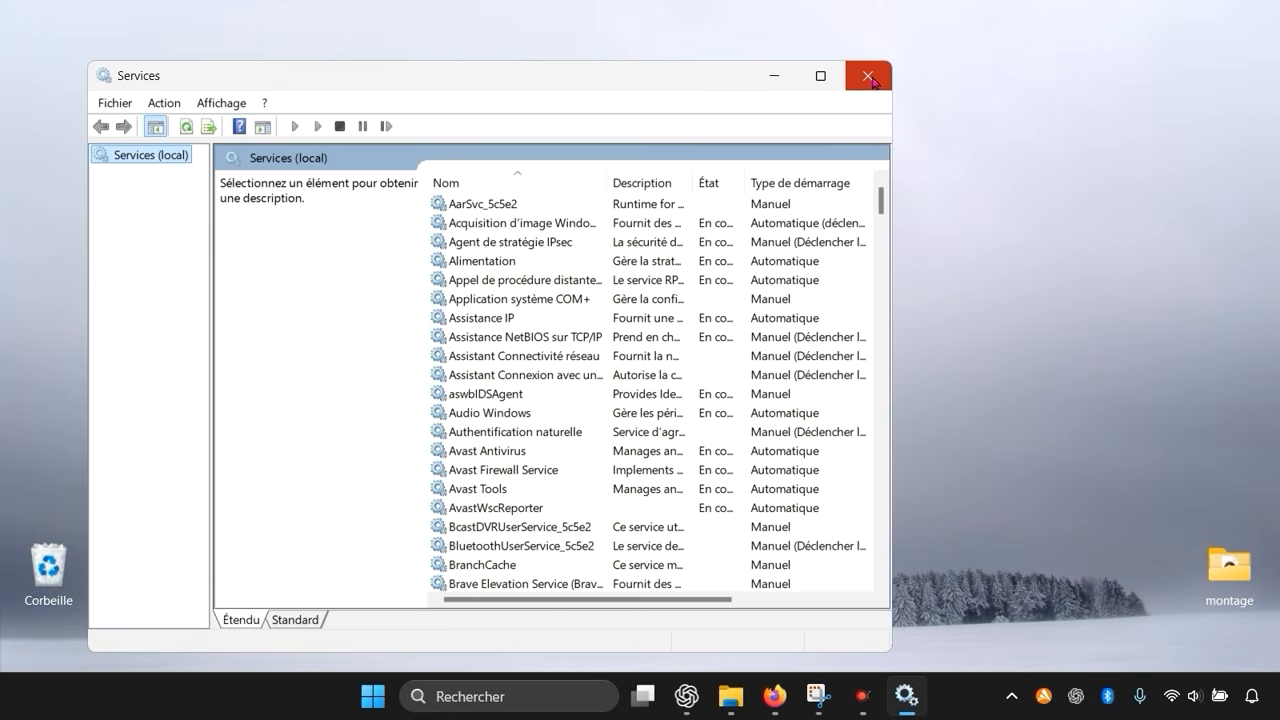
click(868, 78)
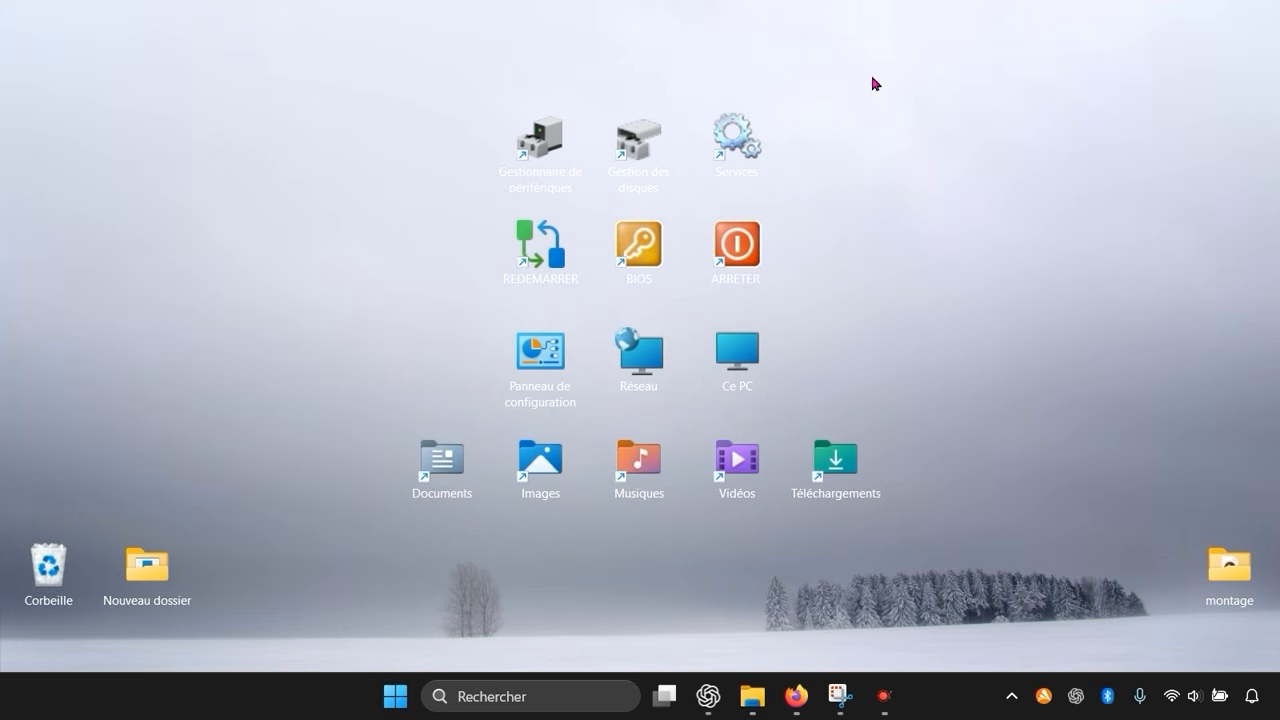